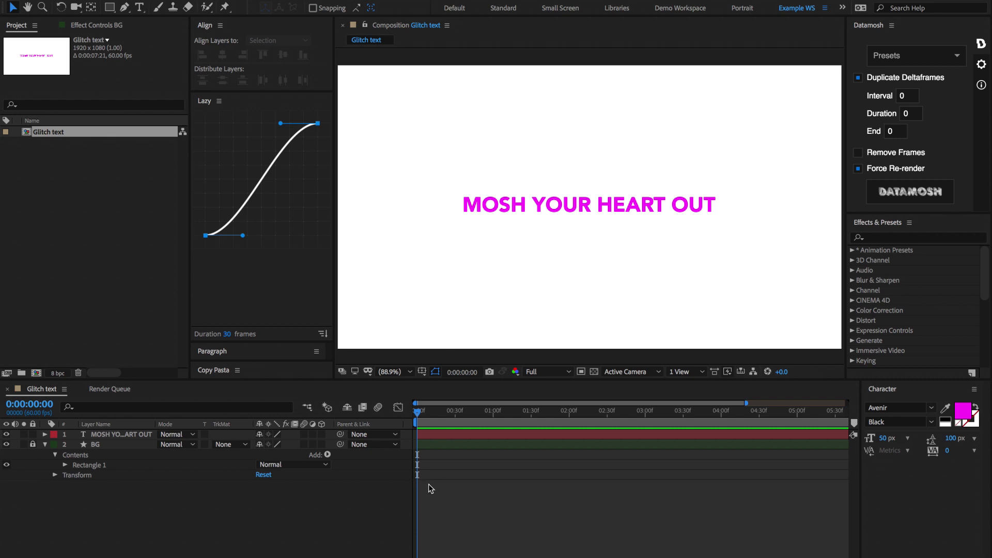
Step: Add a full-frame rectangle shape layer and apply Fractal Noise from Effects & Presets
double_click(114, 12)
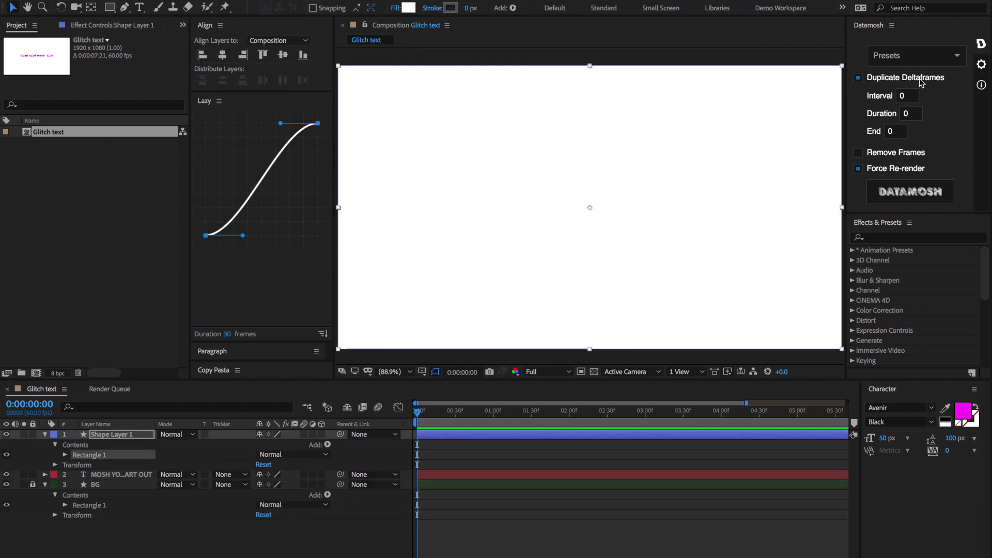
click(883, 239)
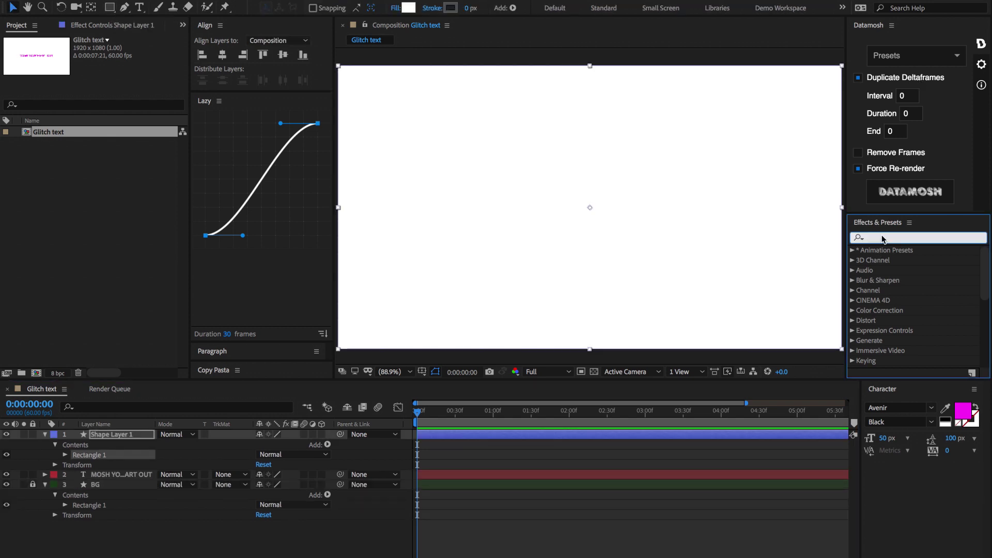
text(fractal)
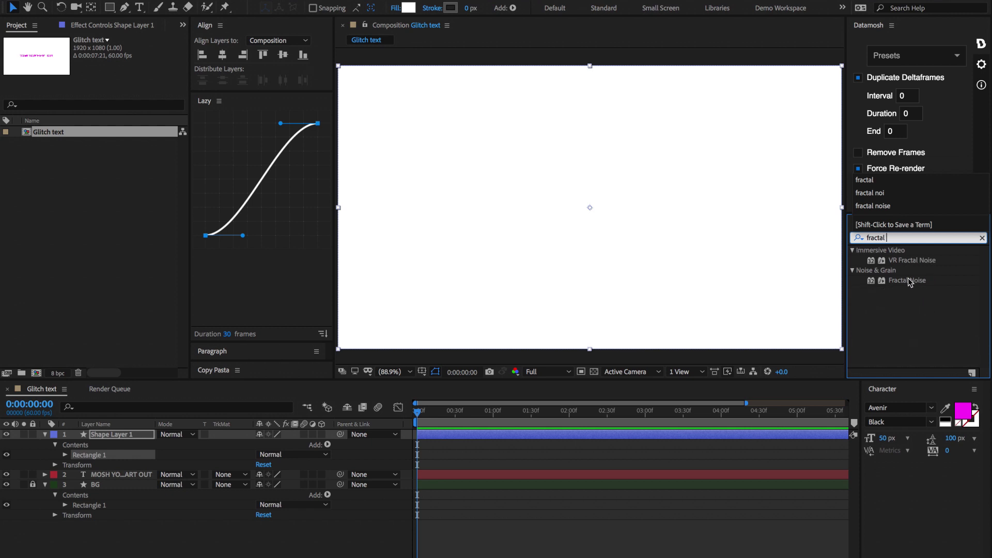
drag(907, 280, 635, 260)
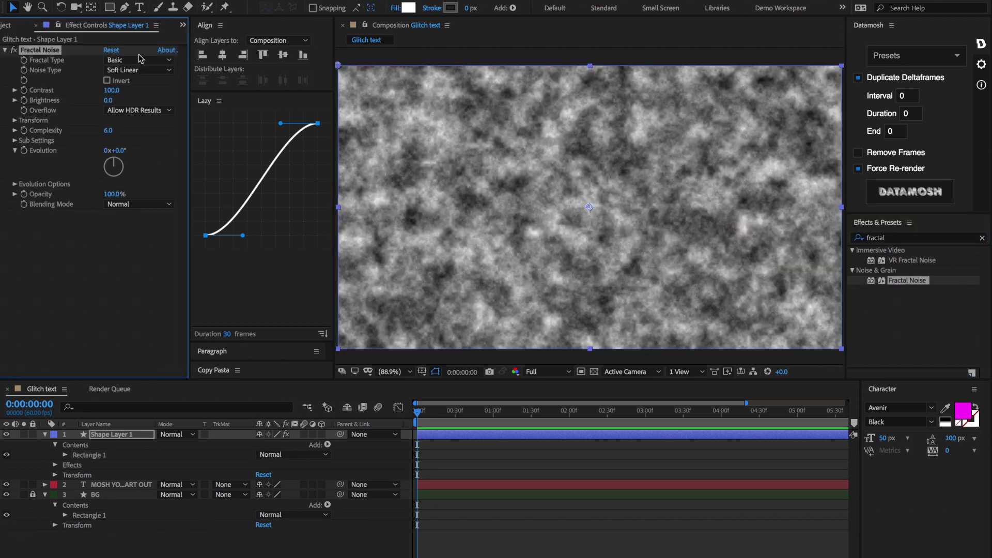
Step: Set Fractal Type to Dynamic and Noise Type to Block
click(127, 63)
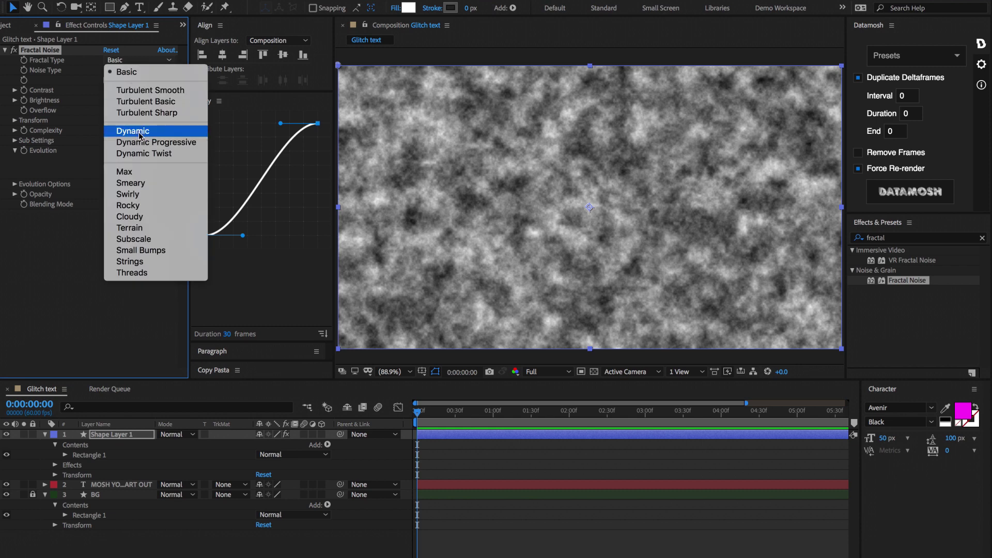
click(133, 131)
click(124, 69)
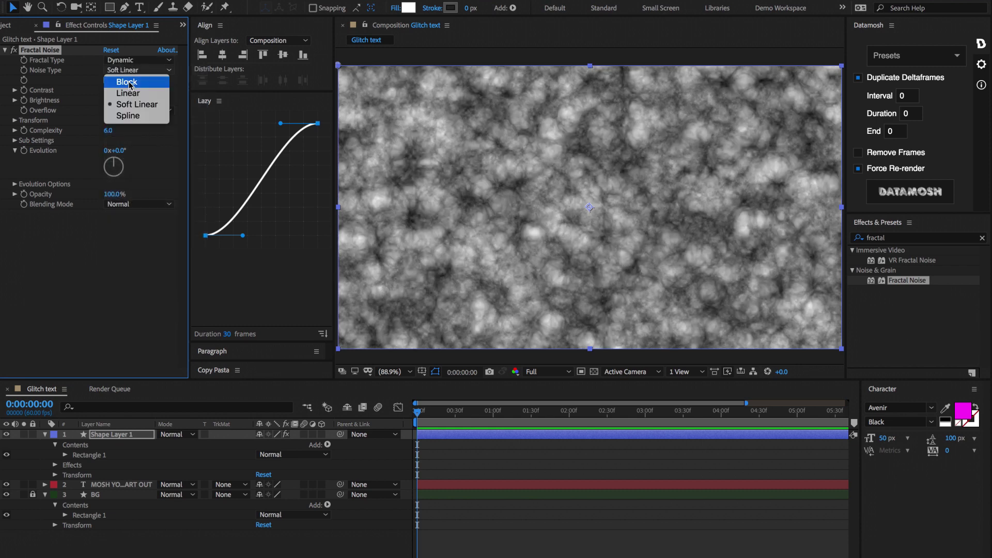
click(128, 82)
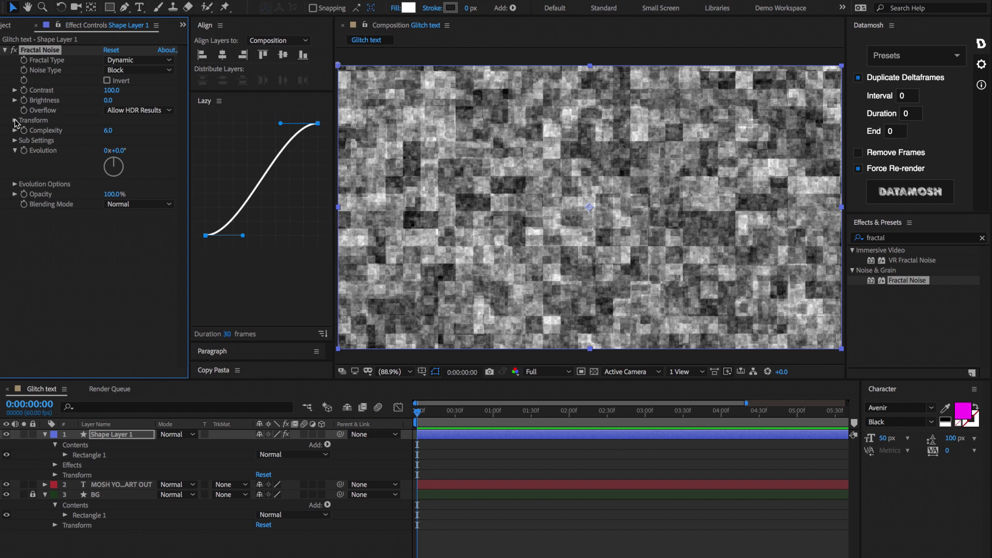
Step: Turn off Uniform Scaling and set Scale Width 1859 and Scale Height 54
click(15, 120)
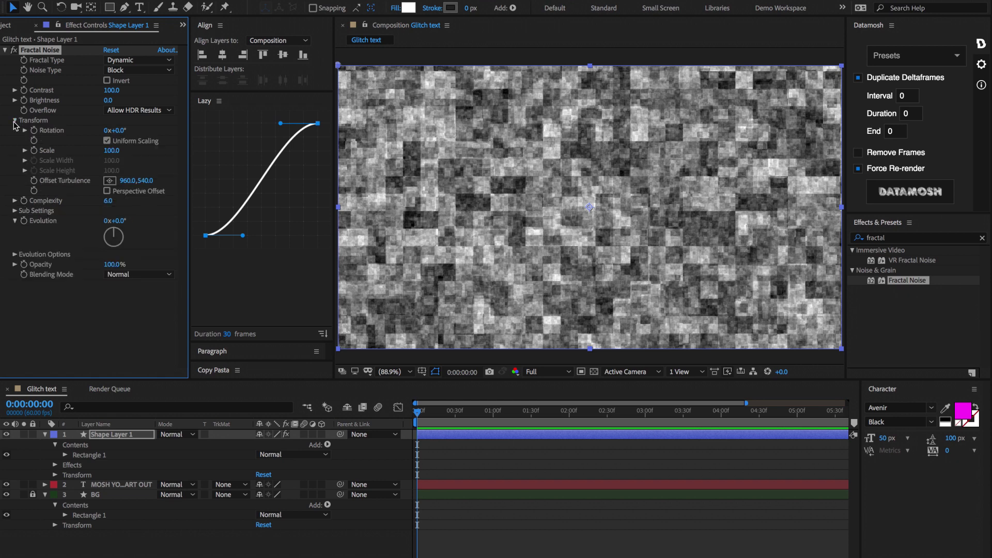
click(107, 141)
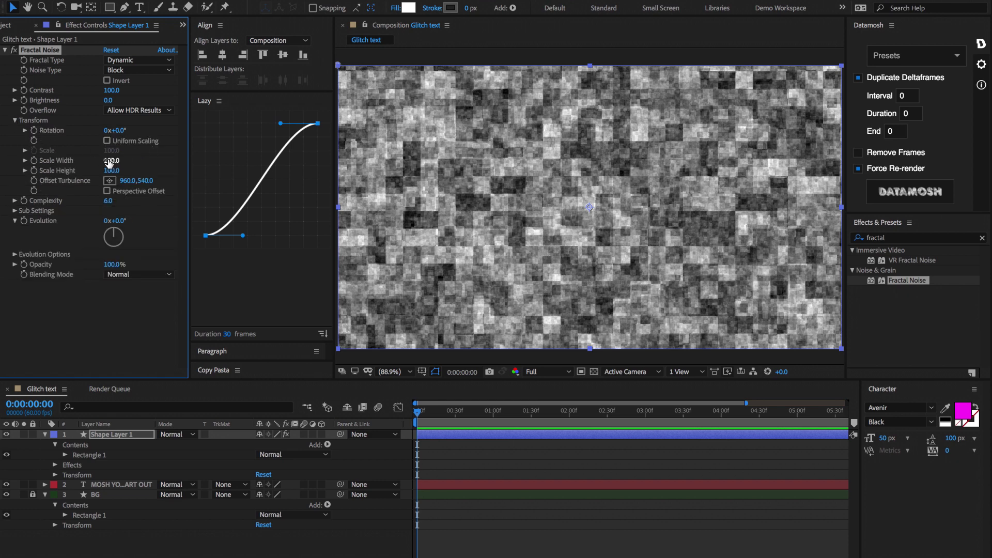
drag(111, 160, 290, 165)
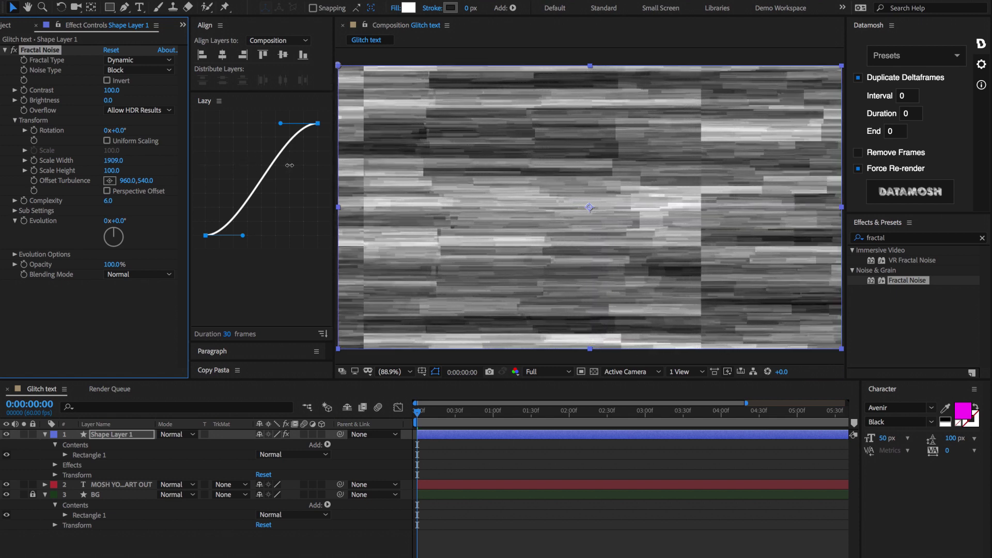
drag(291, 165, 208, 168)
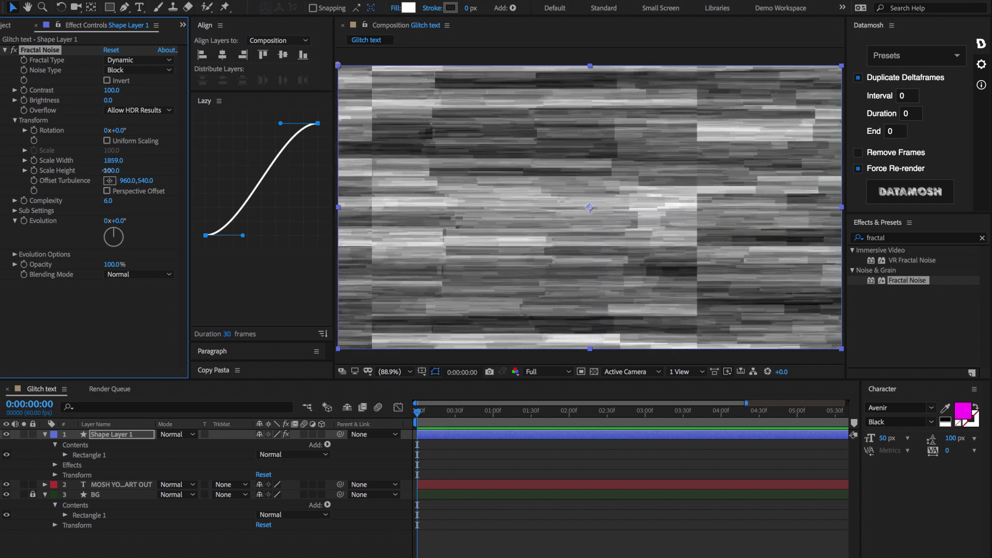
drag(112, 173, 87, 175)
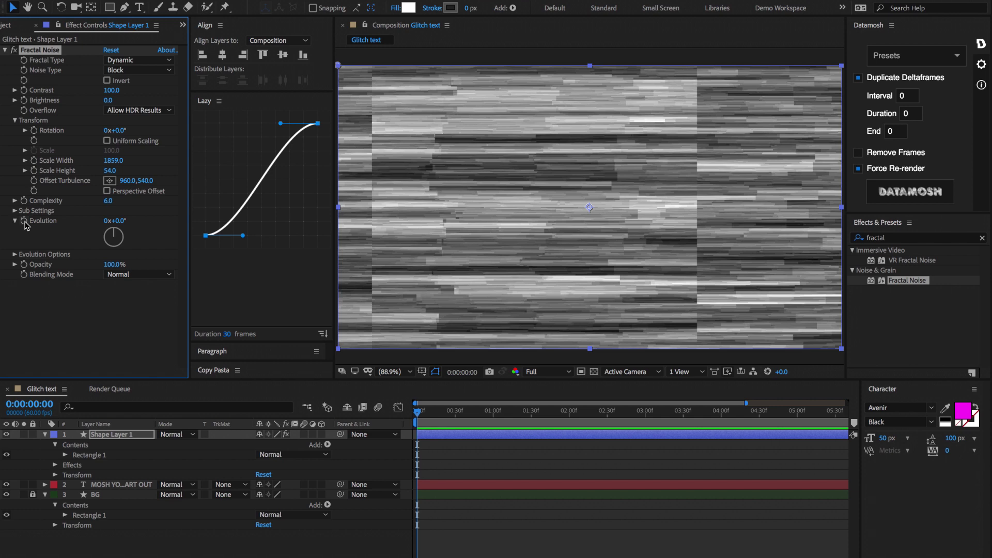
Step: Give Evolution the expression time*1000 and preview the flickering streaks
alt+click(25, 221)
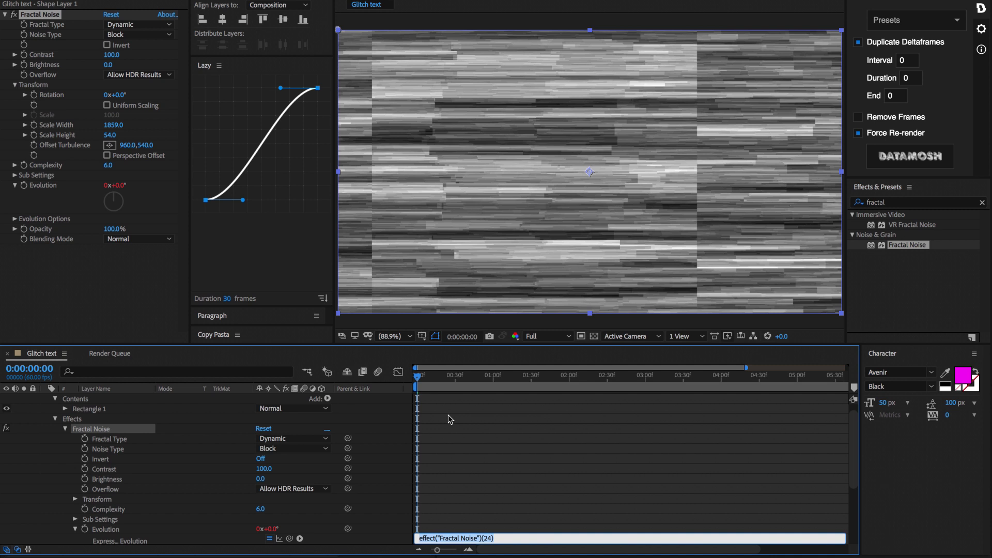
text(time)
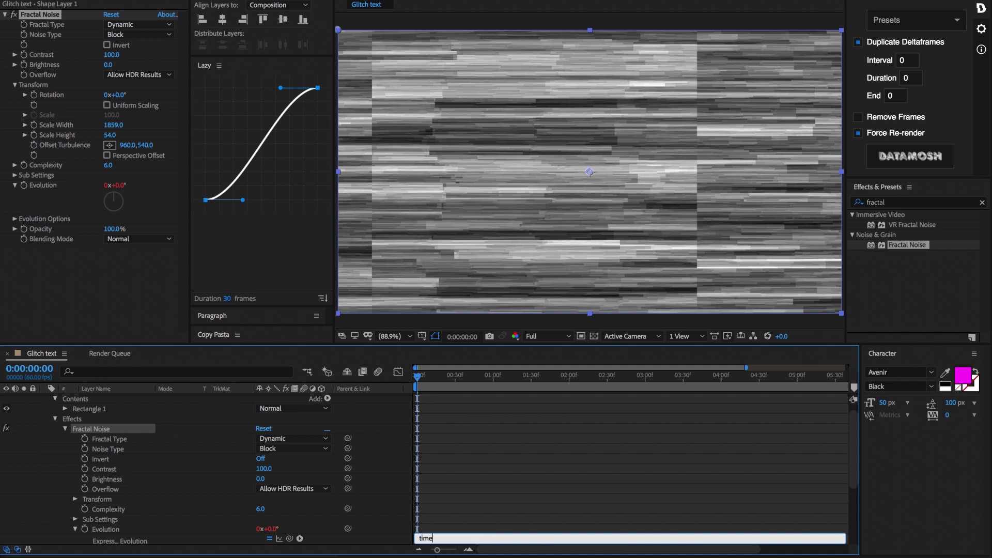
text(*)
text(1)
text(000)
click(533, 445)
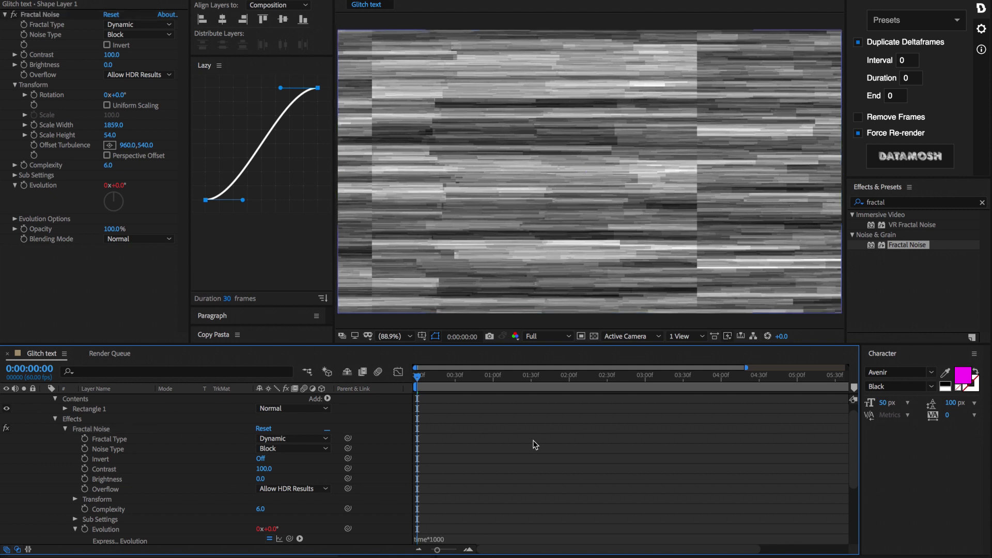
key(space)
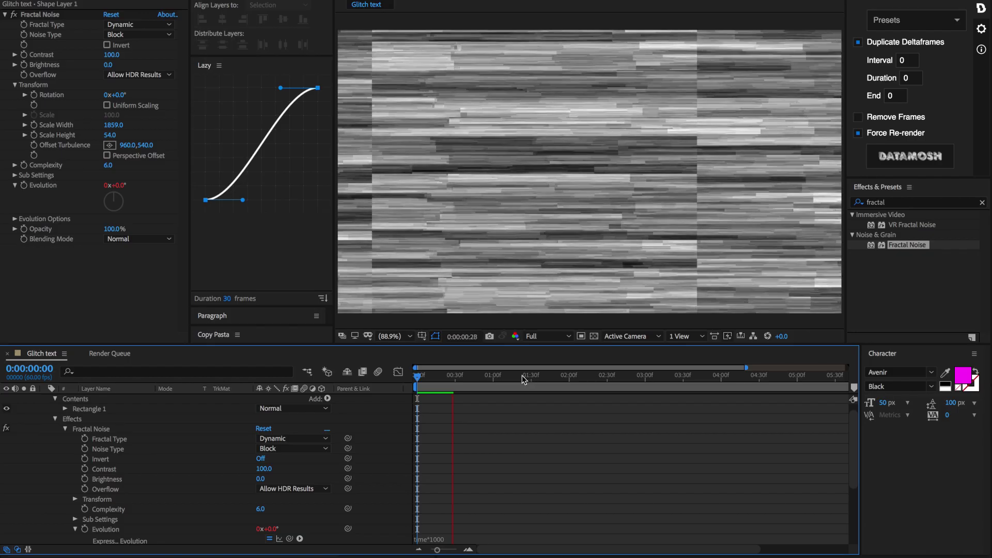
Step: Stop the preview and pre-compose Shape Layer 1 into a comp named Noise
key(space)
key(u)
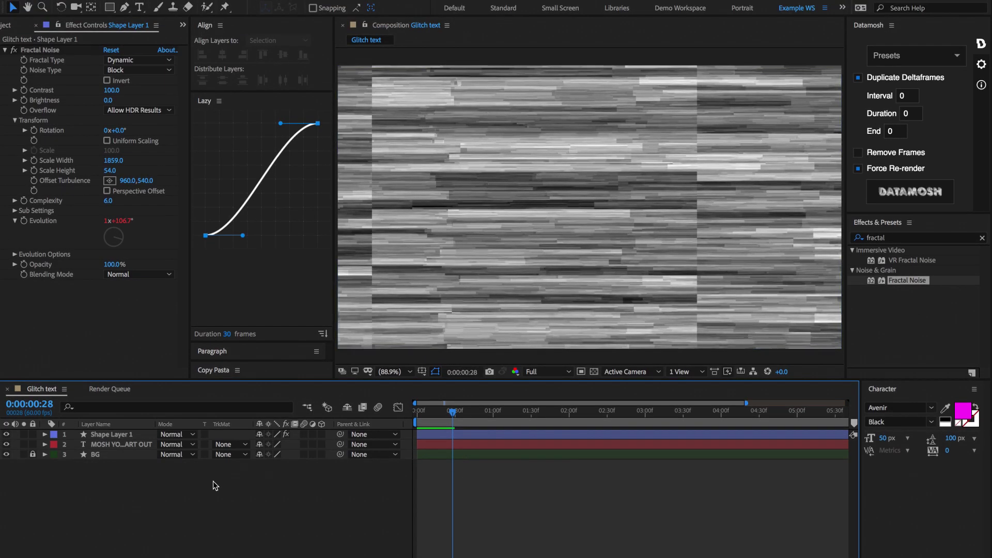
click(128, 436)
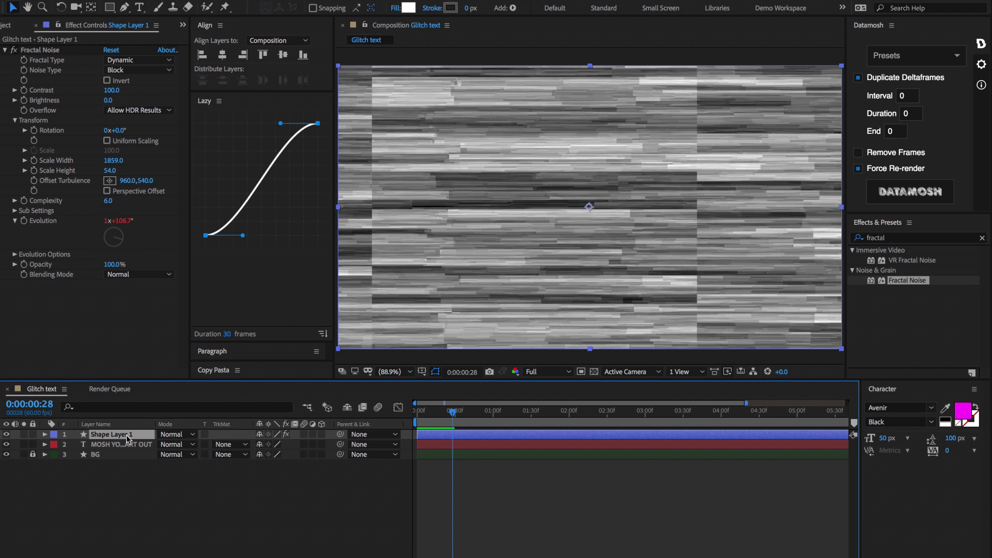
key(ctrl+shift+c)
text(Noise)
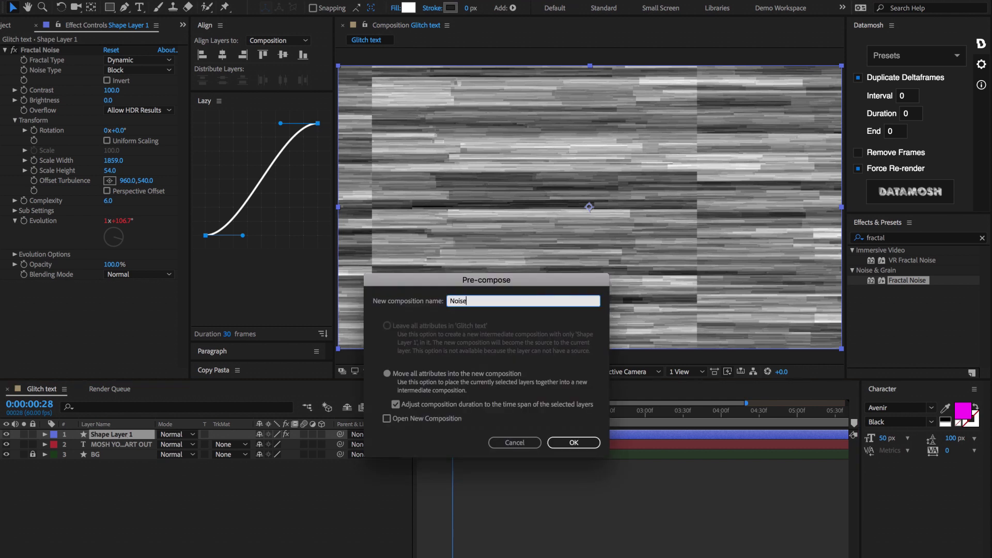
key(Return)
Step: Move the Noise precomp below the text layer and hide it
key(ctrl+bracketleft)
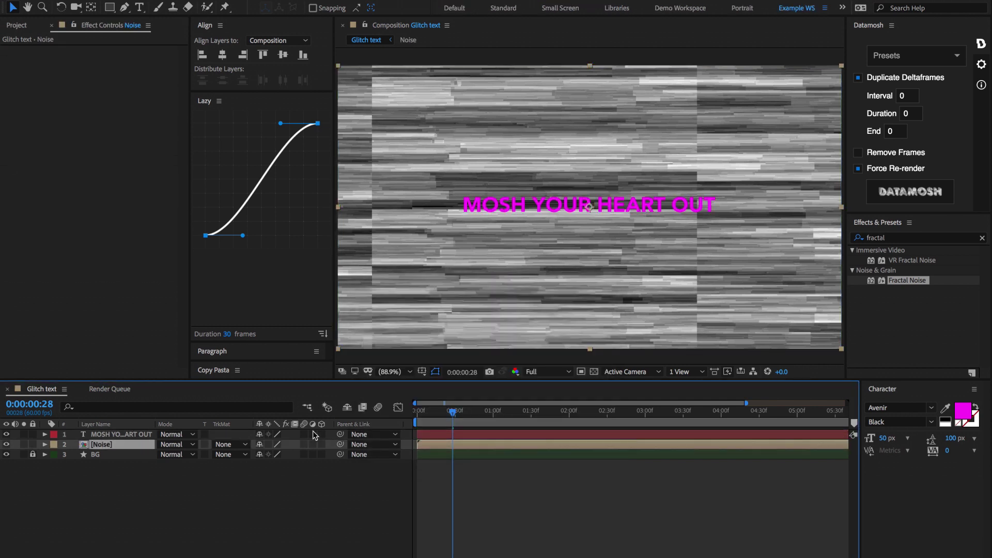
click(6, 444)
click(112, 435)
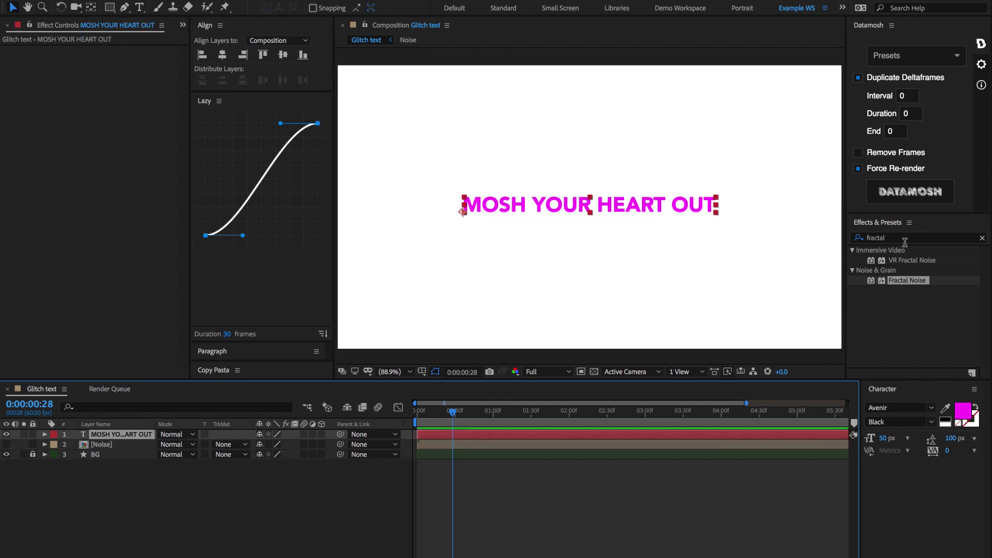
Step: Apply Displacement Map to the MOSH YOUR HEART OUT text layer
click(905, 240)
key(ctrl+a)
text(di)
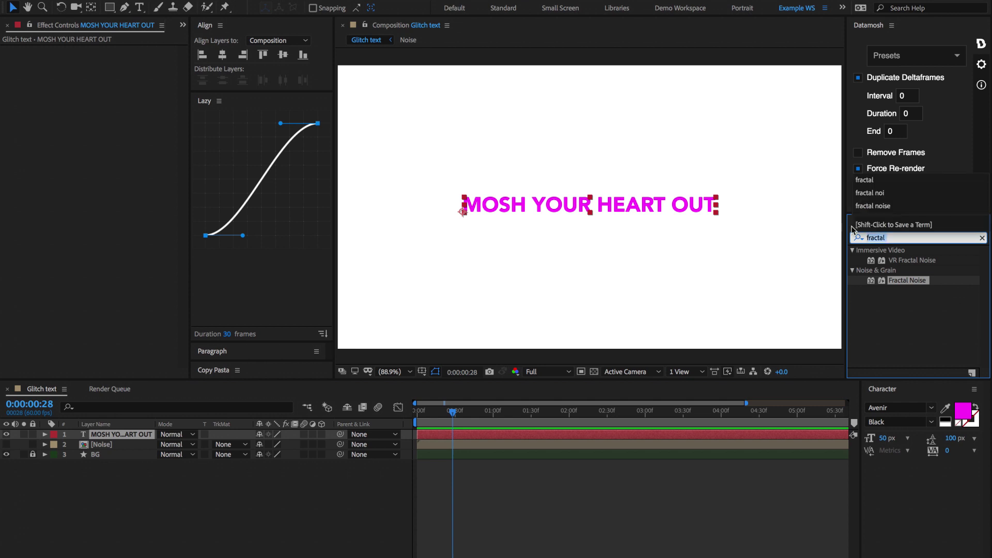
text(spla)
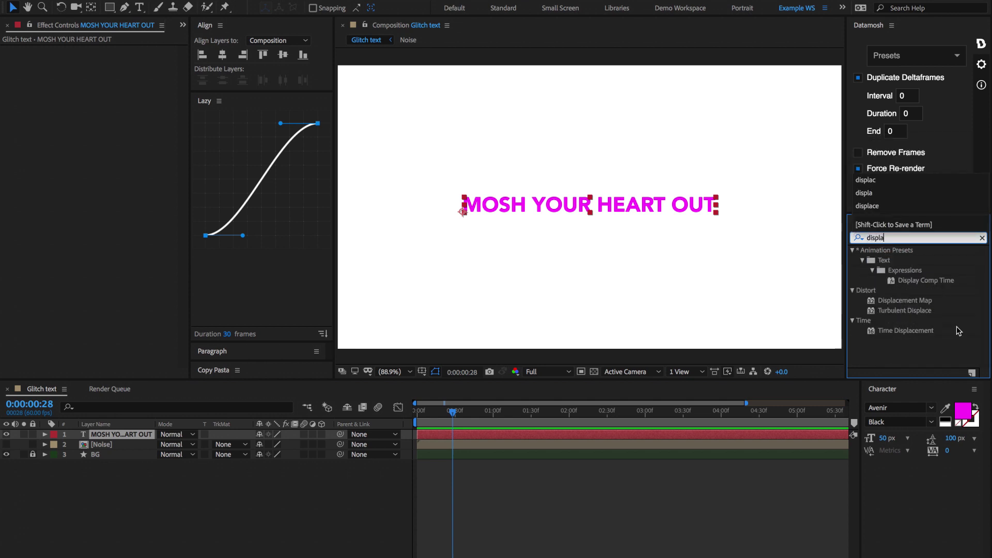
drag(913, 300, 602, 208)
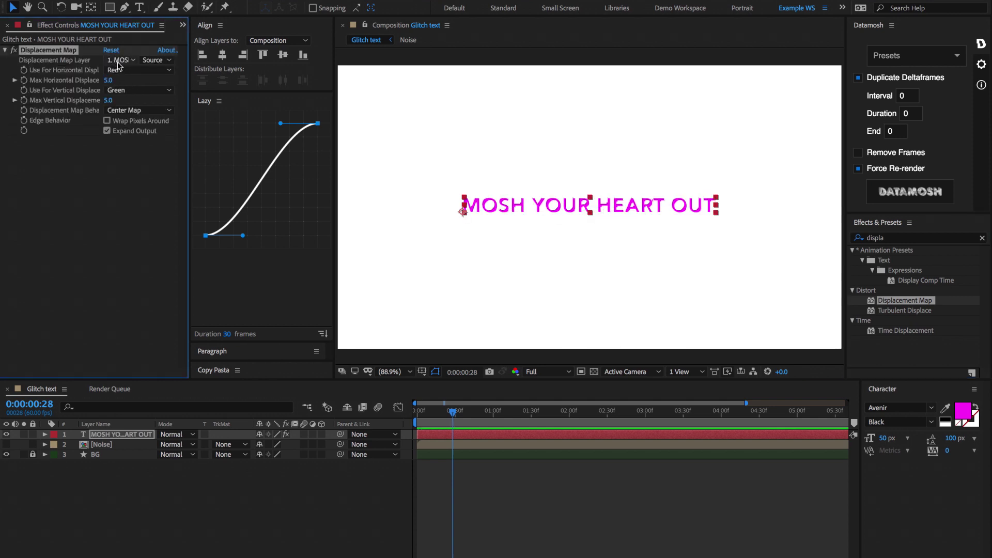
Step: Use 2. Noise as the displacement map layer with Max Horizontal Displacement 45
click(118, 61)
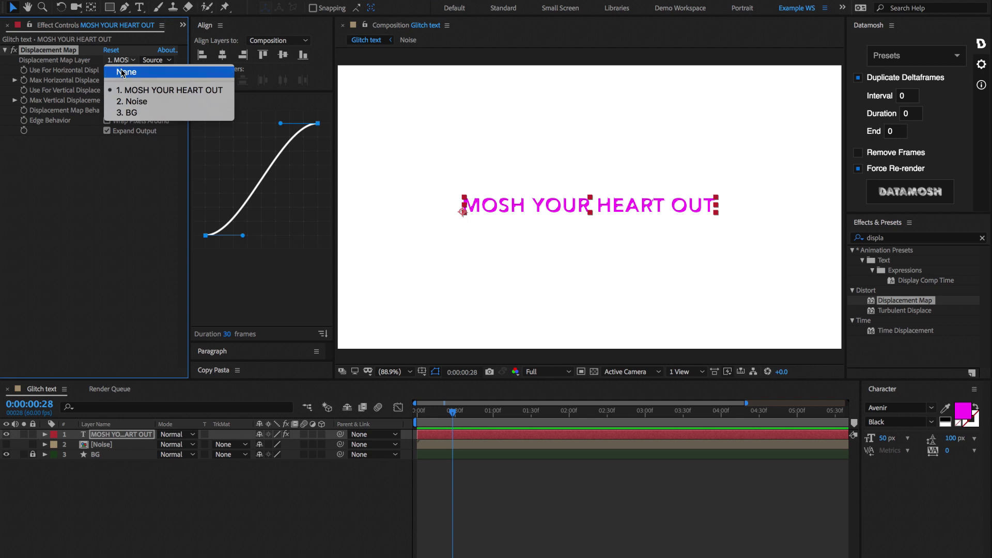
click(129, 102)
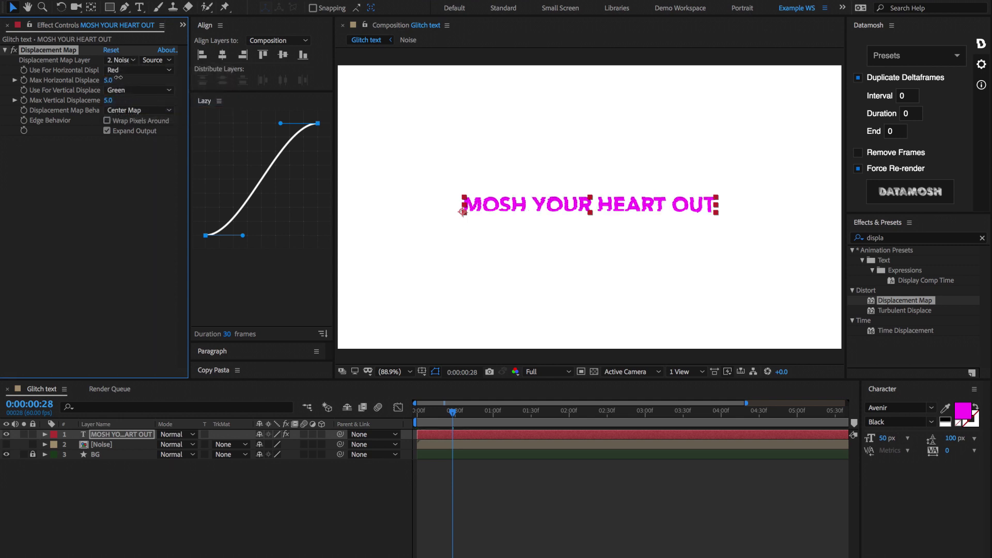
drag(118, 78, 134, 77)
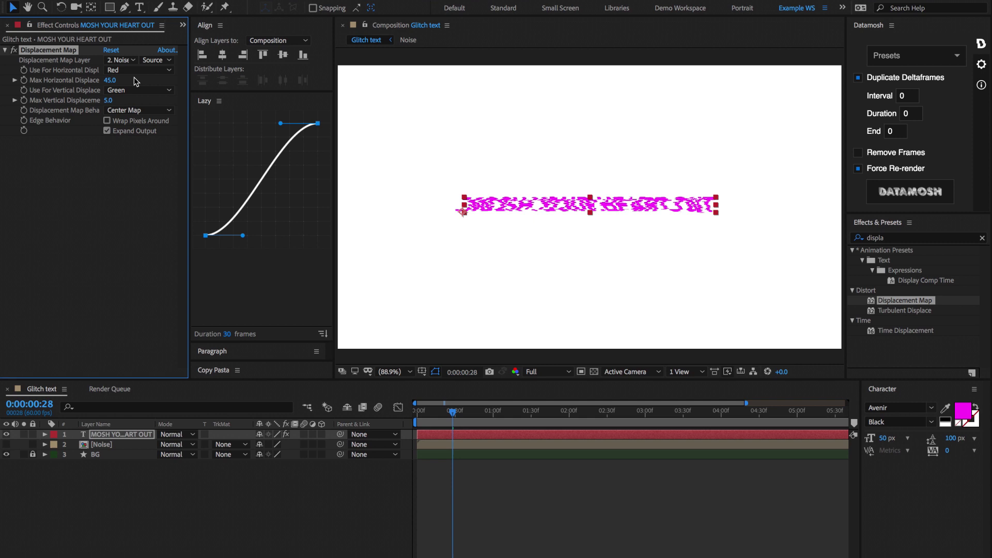
click(101, 444)
click(101, 440)
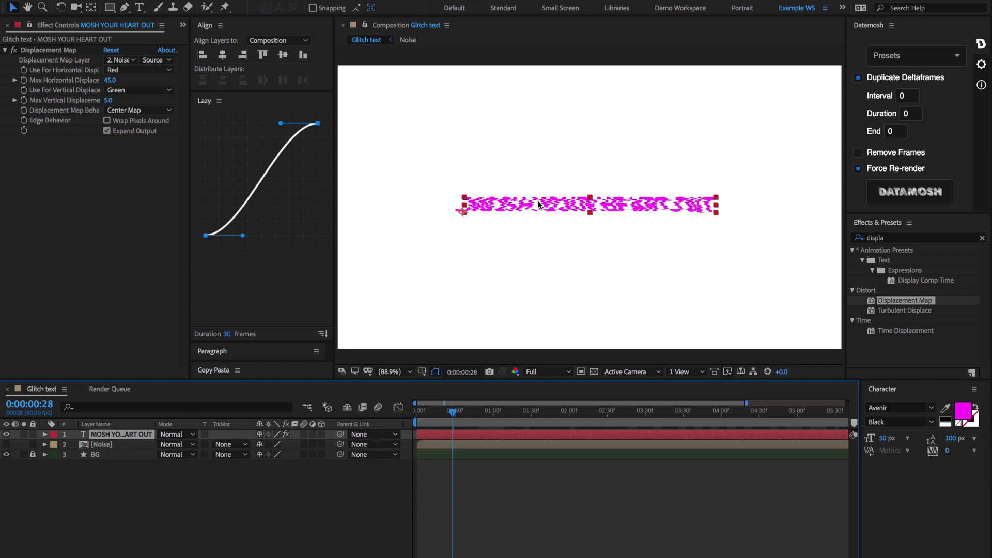
Step: Keyframe Max Horizontal and Vertical Displacement at 0 on the first frame
click(419, 411)
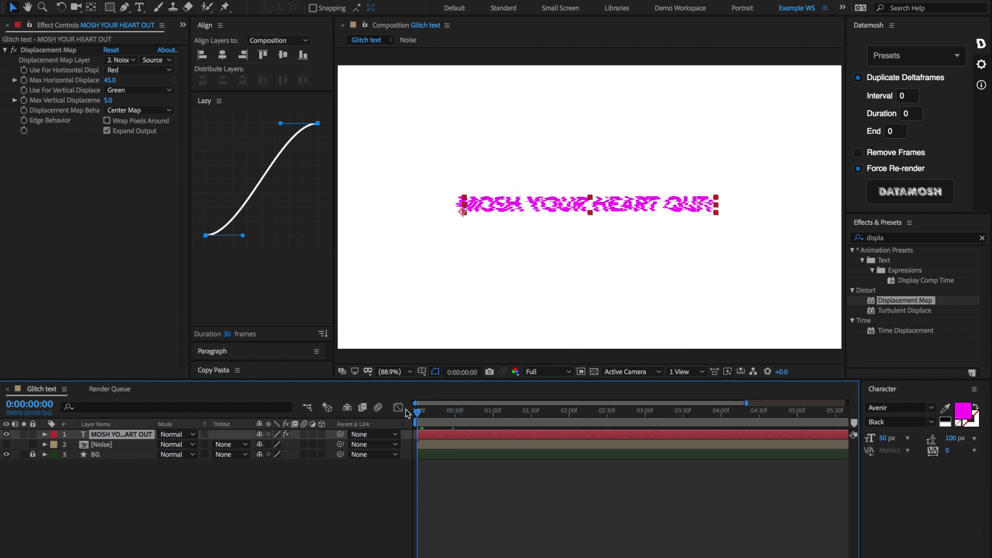
click(23, 80)
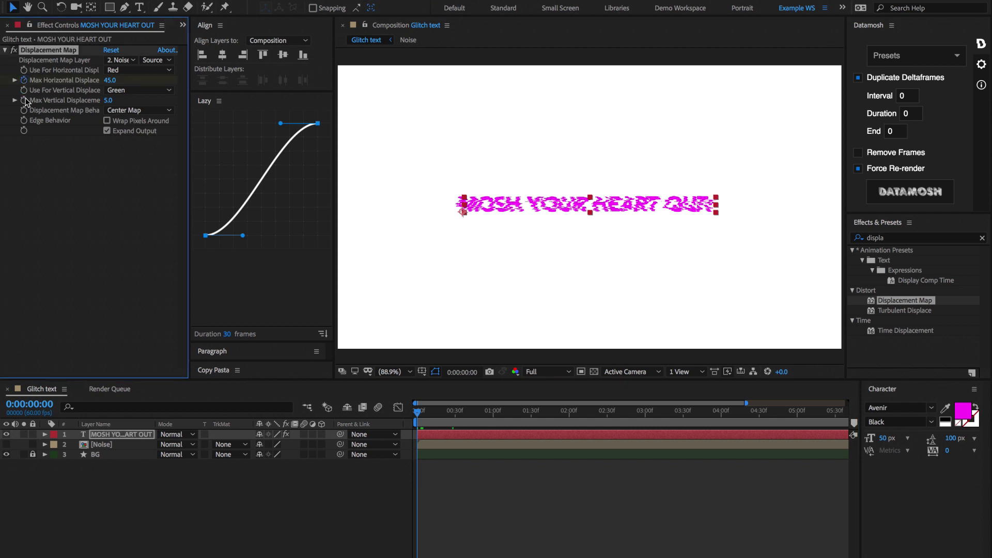
click(24, 100)
key(u)
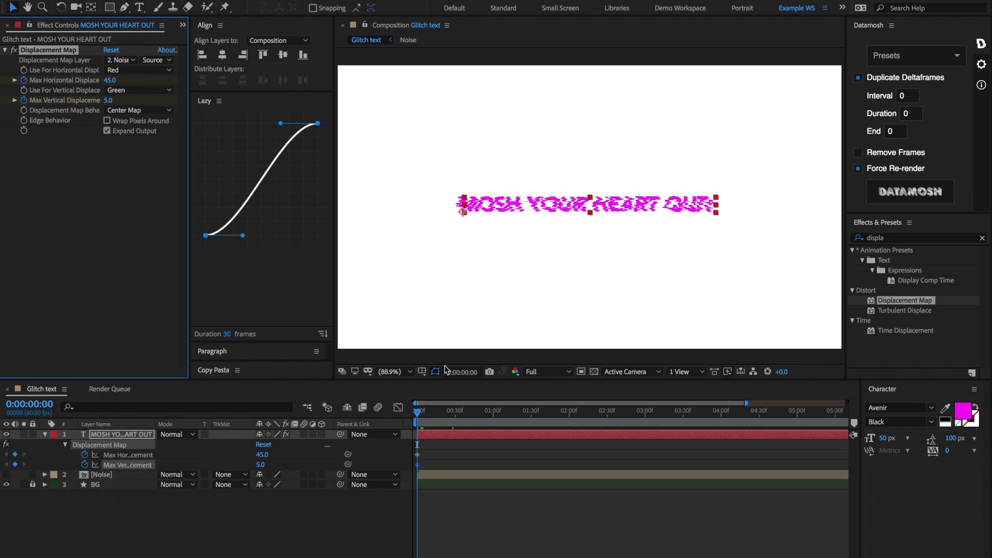
click(262, 455)
text(0)
key(Tab)
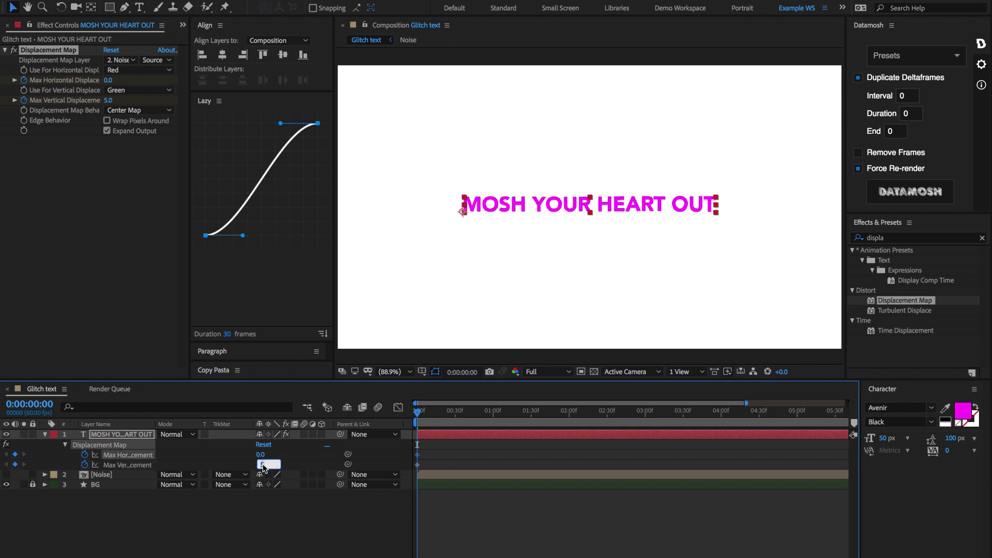
text(0)
key(Return)
key(space)
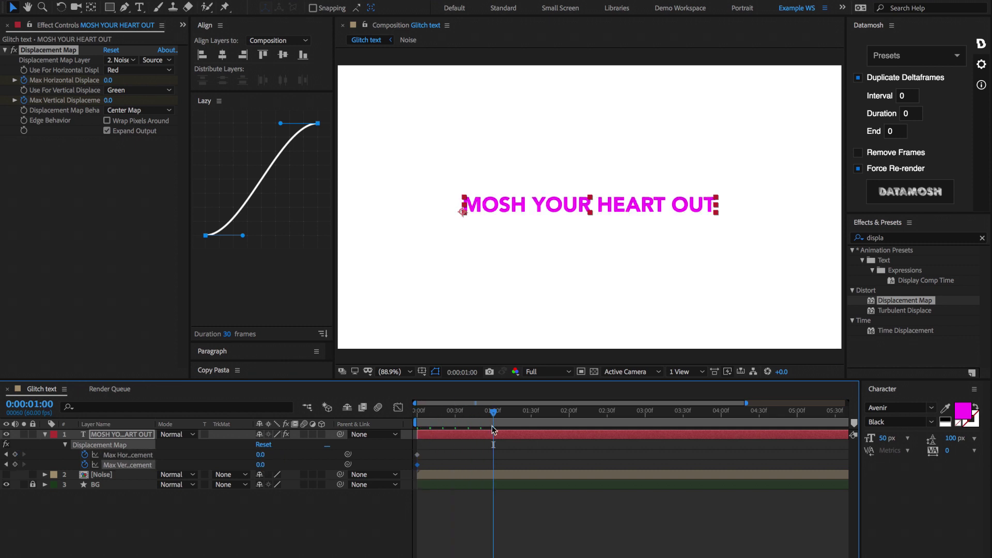
Step: At 0:00:01:31, keyframe horizontal displacement 30 and vertical 5
click(532, 413)
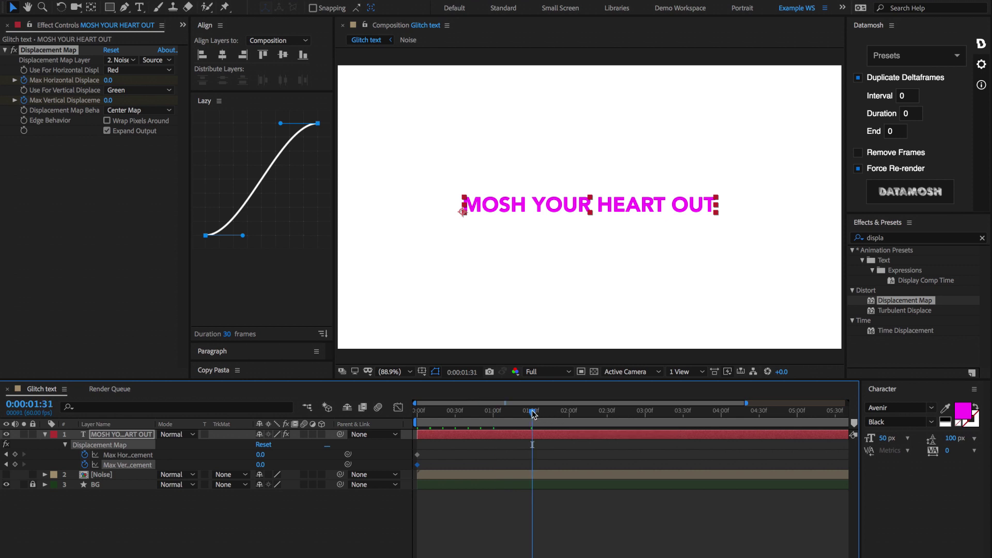
click(261, 455)
text(30)
key(Tab)
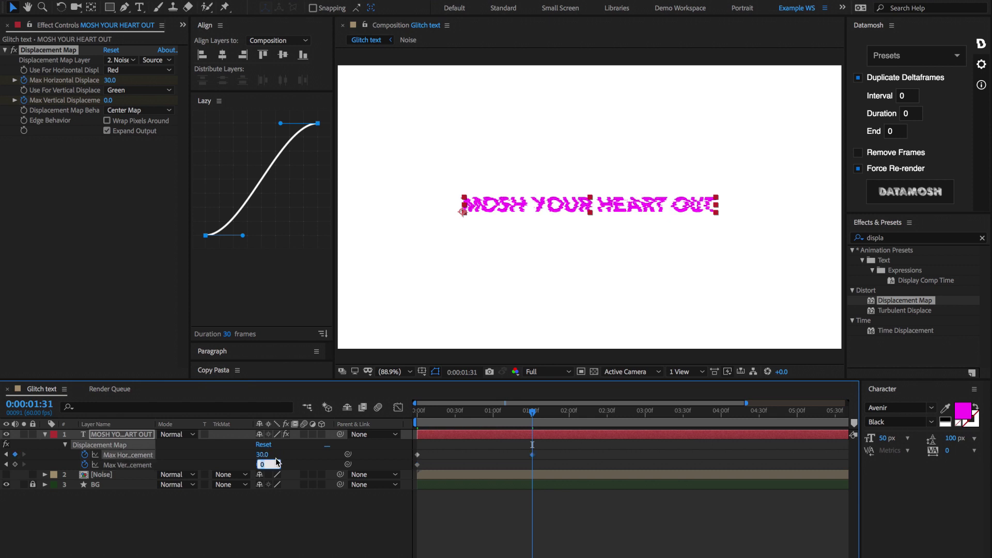
text(5)
key(Return)
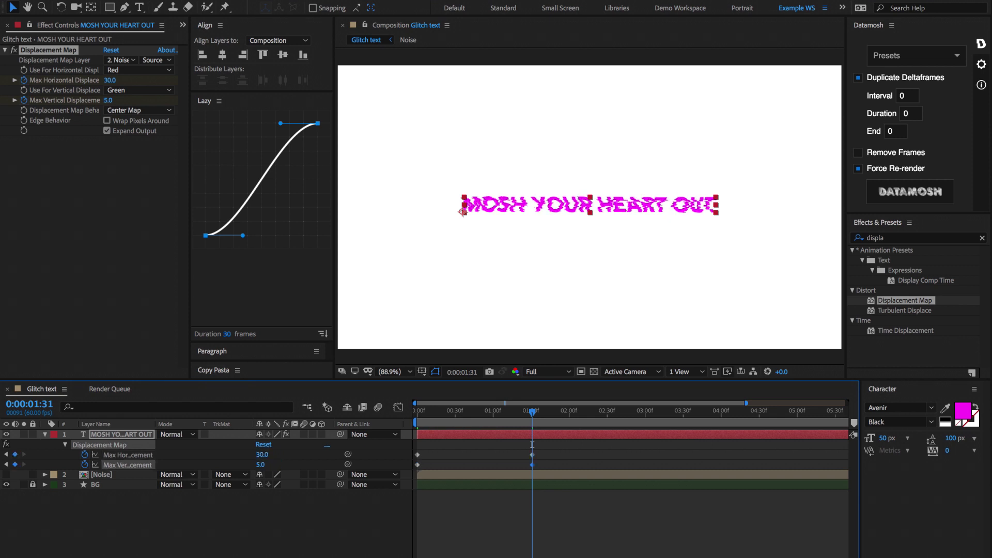
drag(581, 417, 664, 415)
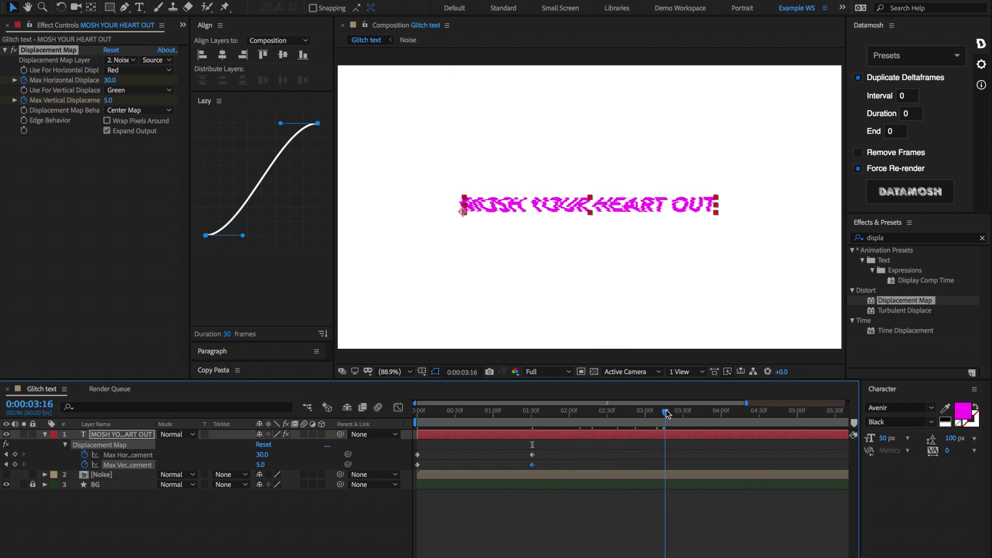
Step: Set the work area end at 0:00:03:27, then return to about 0:00:01:50
drag(664, 415, 680, 412)
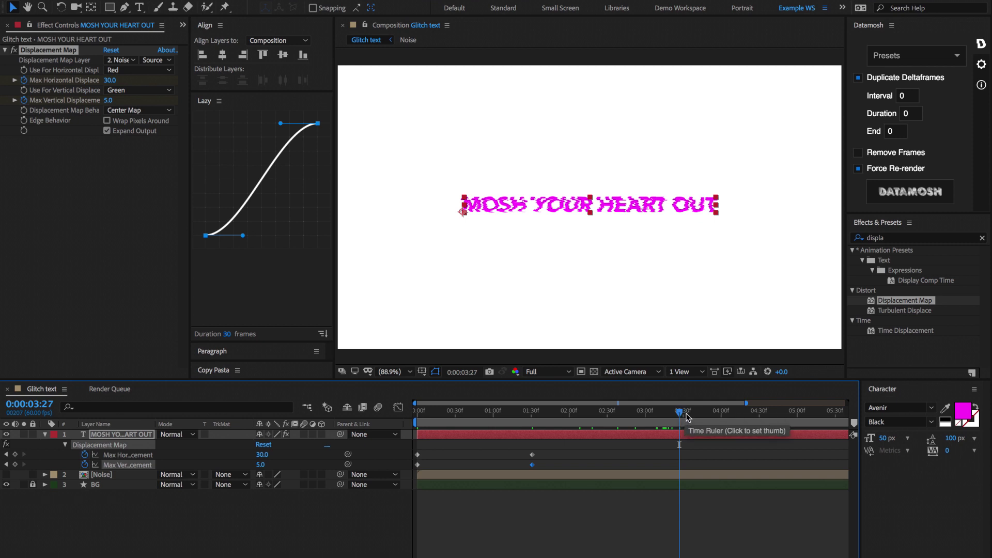
key(n)
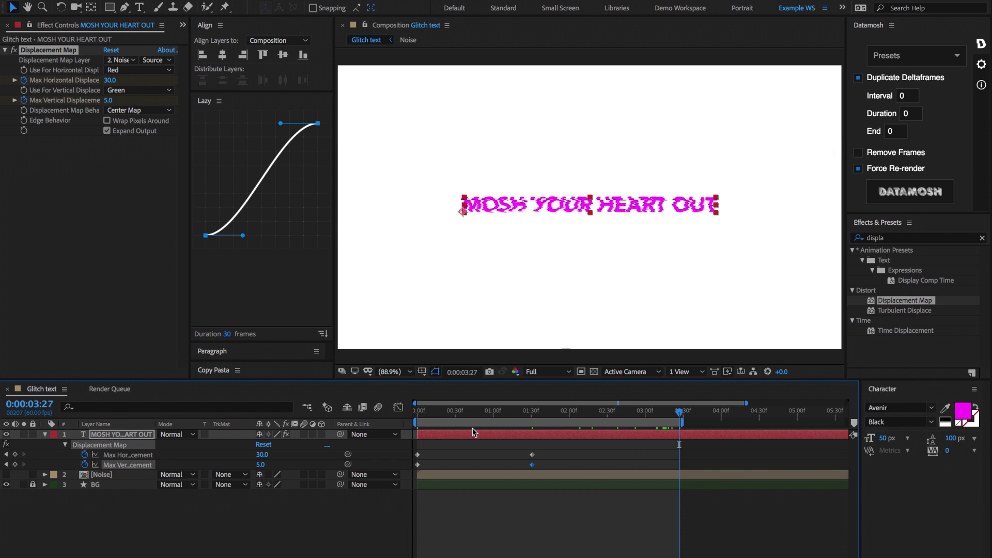
click(542, 413)
drag(542, 412, 559, 413)
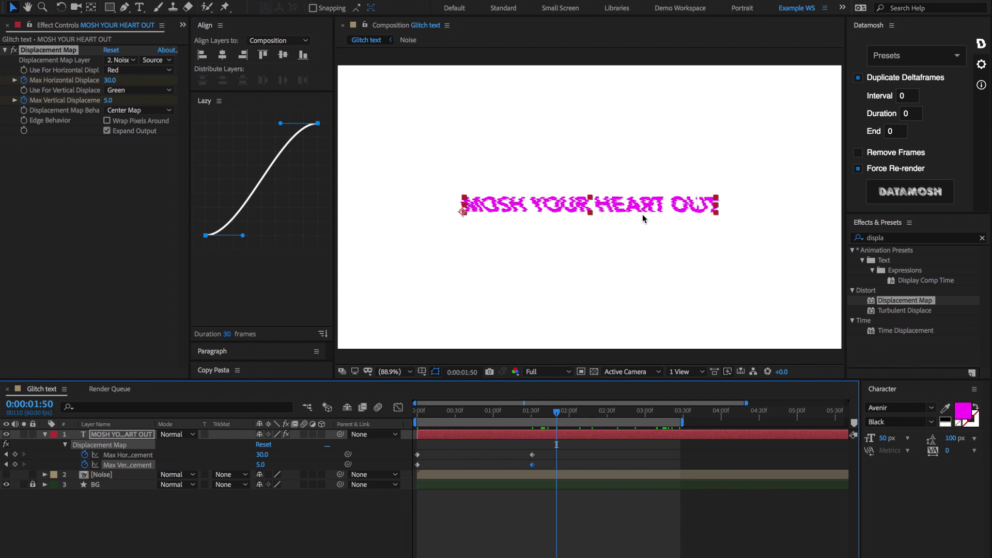
Step: Run Datamosh with Interval 12 and Duration 10
click(915, 97)
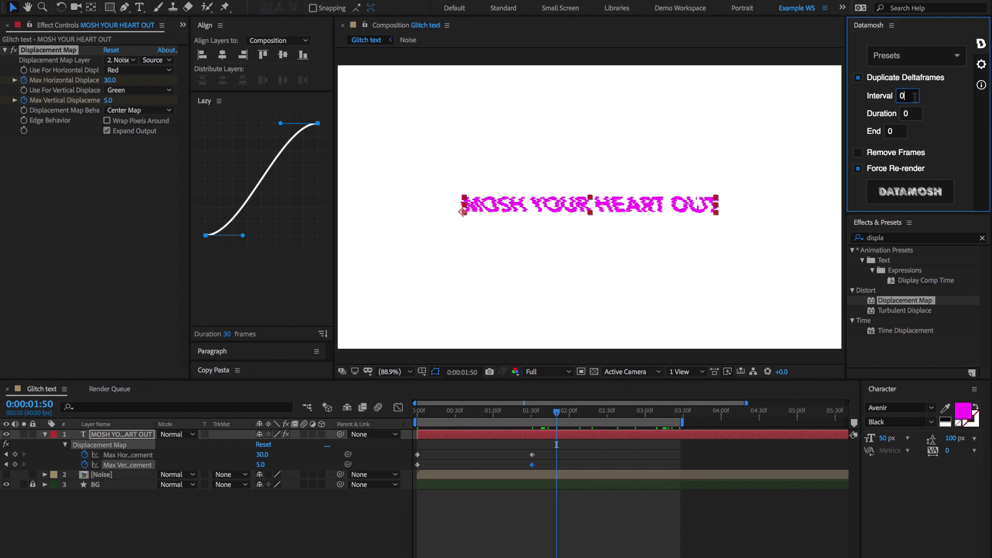
key(BackSpace)
text(12)
key(Tab)
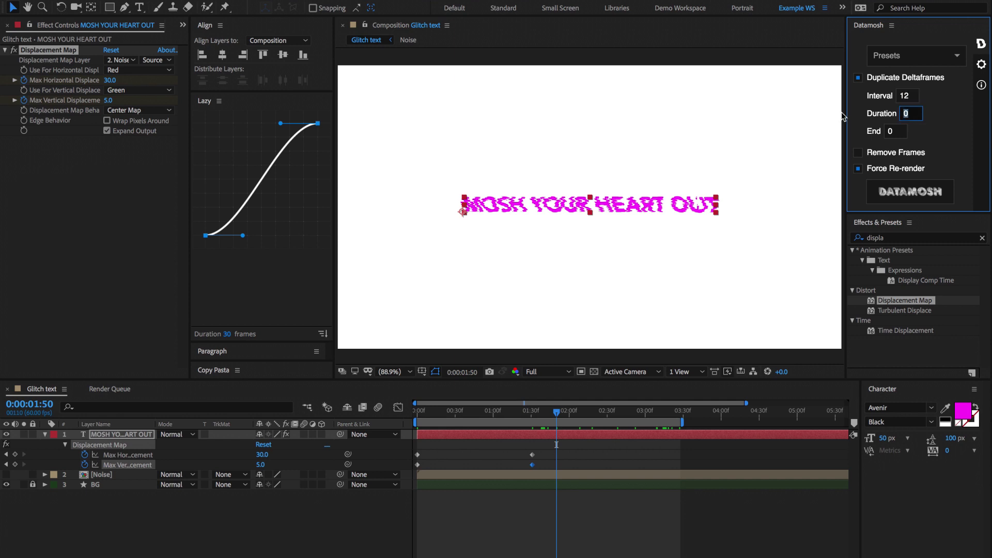
text(10)
click(892, 197)
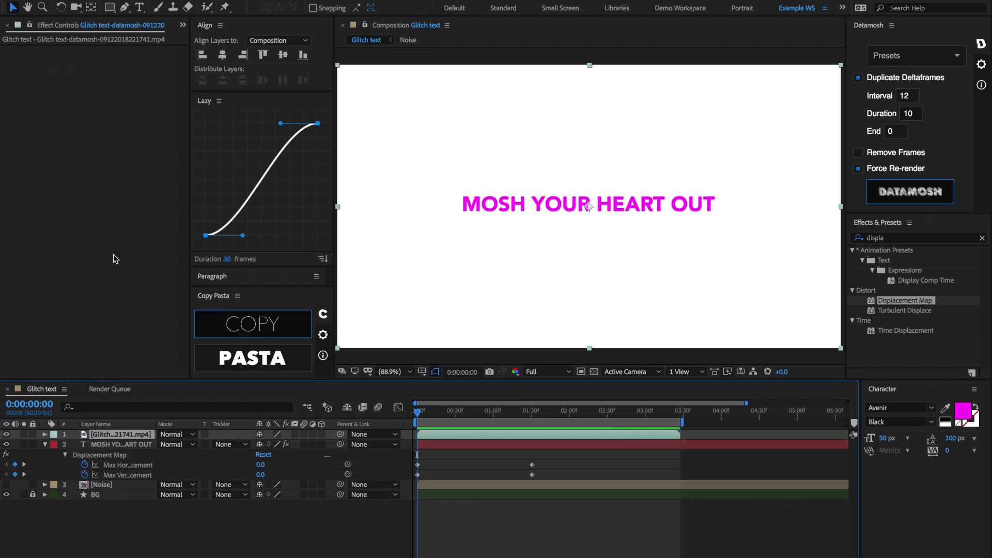
Step: Preview the moshed clip, zoom in on the glitched text, and return to the start
key(space)
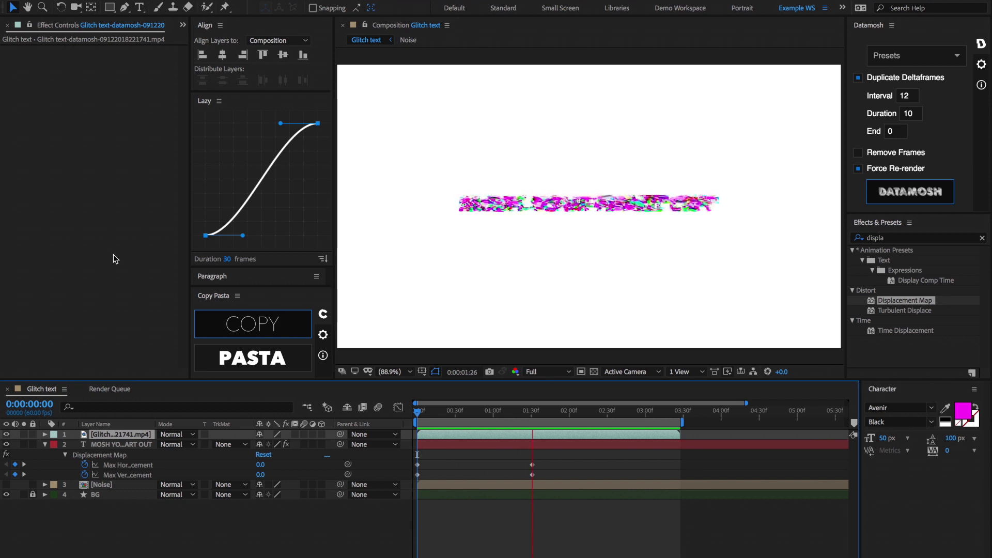
key(space)
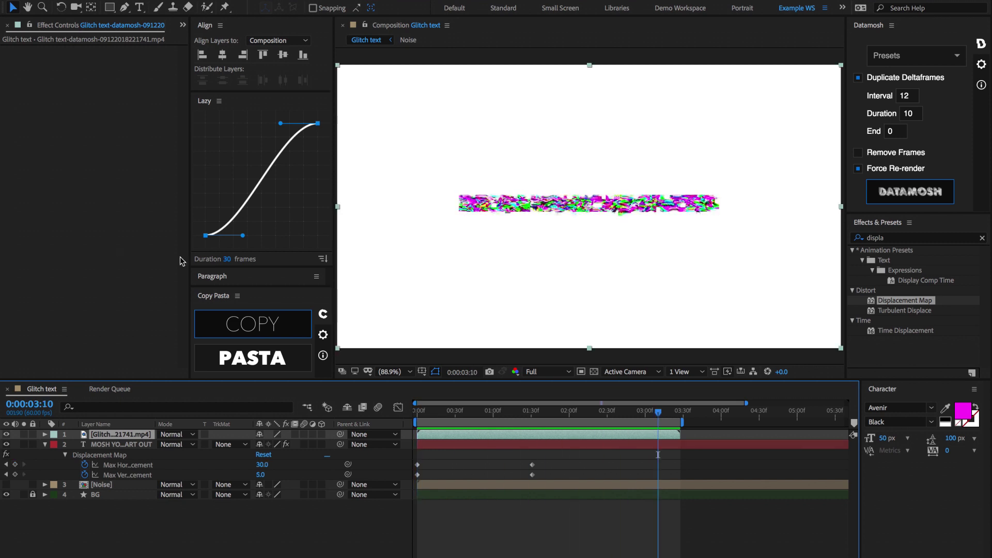
mouse_move(486, 411)
mouse_down()
mouse_move(476, 414)
mouse_move(495, 413)
mouse_up()
key(slash)
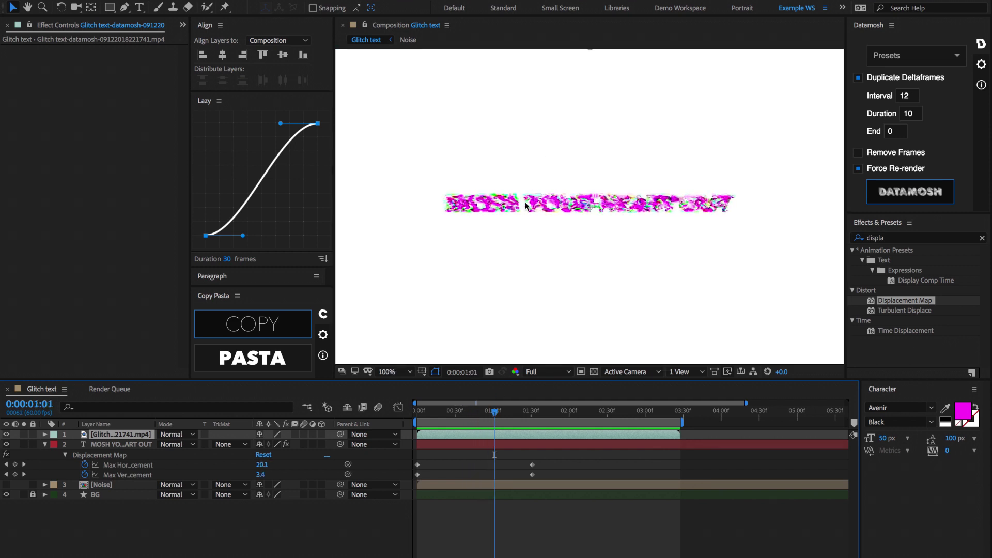
key(period)
key(period)
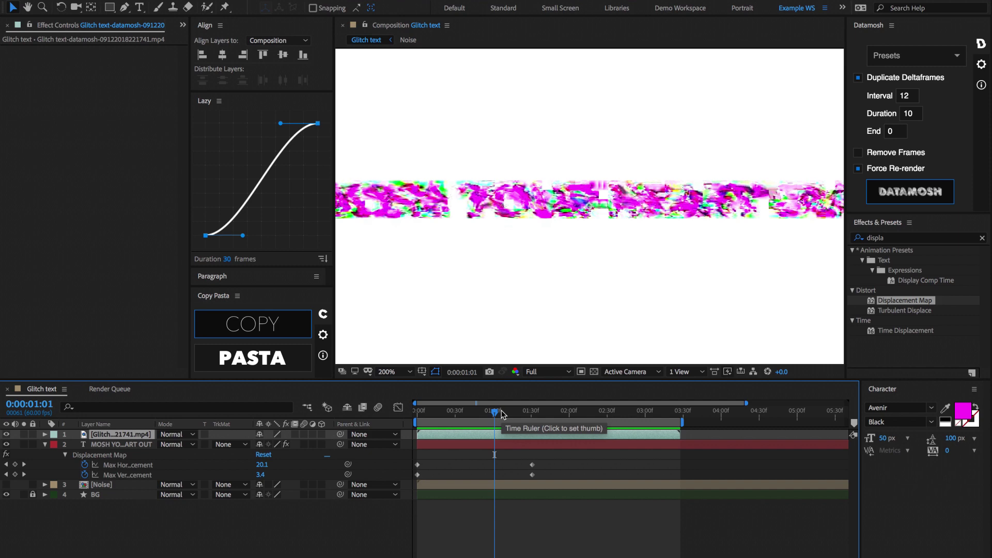
drag(501, 415, 567, 415)
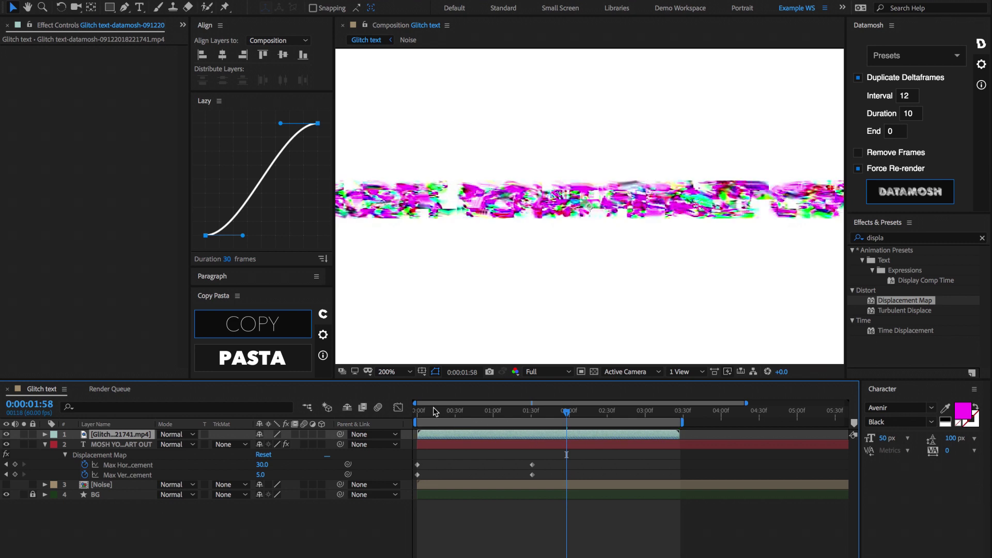
drag(433, 409, 414, 417)
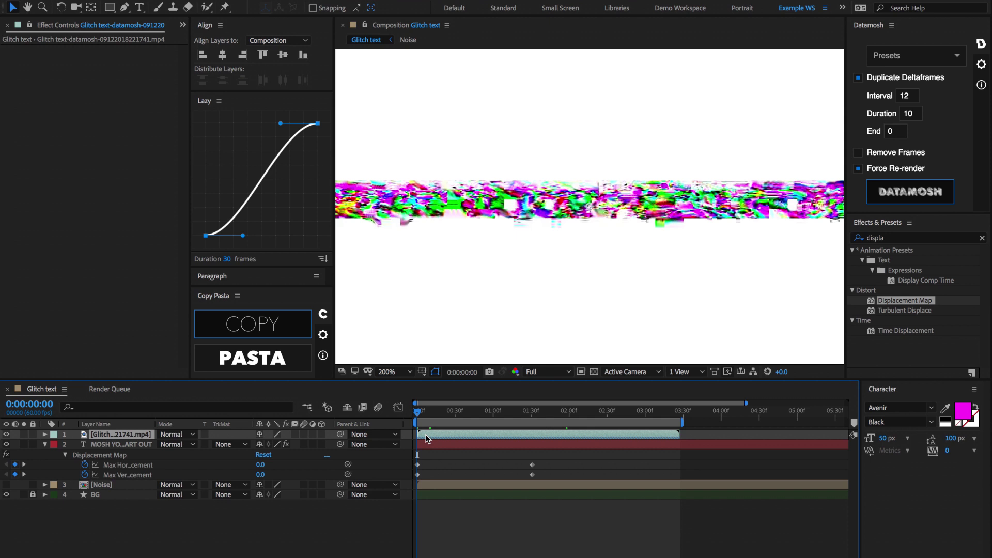
Step: Enable time remapping on the datamosh layer and move its end keyframe much earlier
key(ctrl+alt+t)
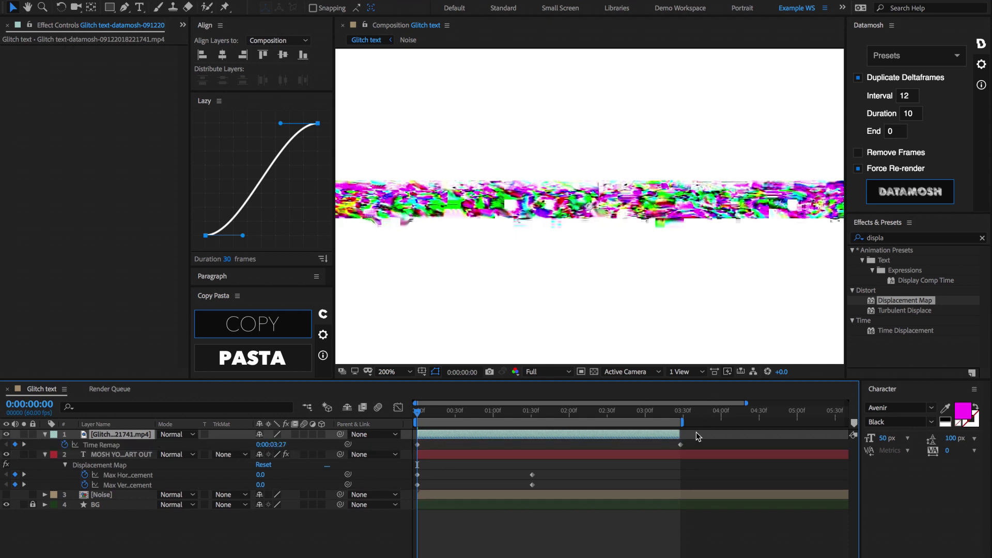
click(680, 446)
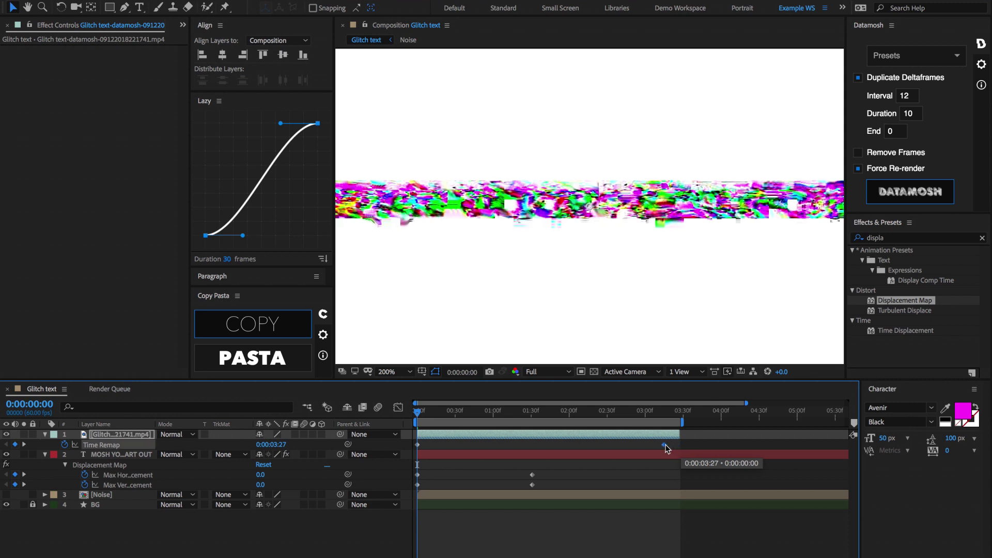
drag(499, 434, 454, 432)
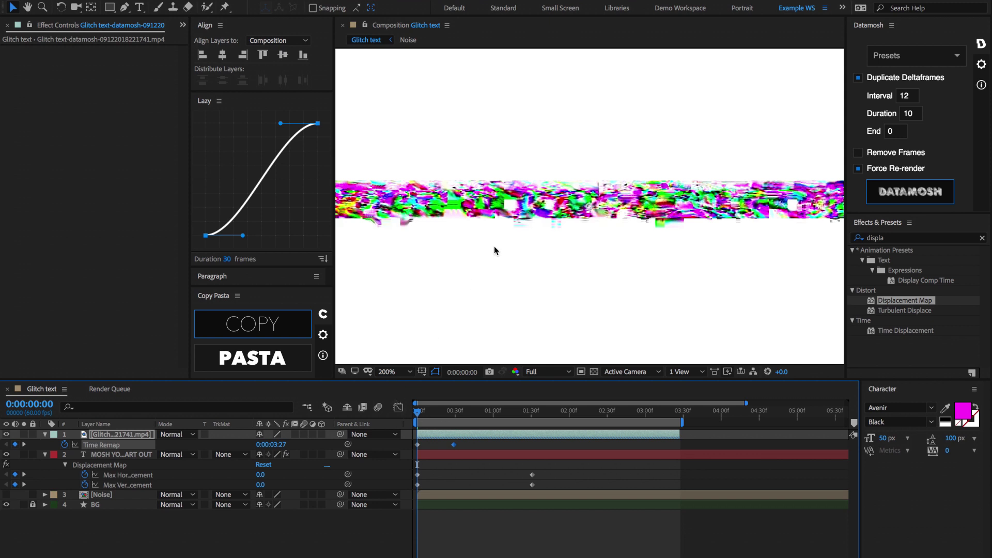
Step: Fit the frame in view and preview the glitch resolving into the clean title
key(shift+slash)
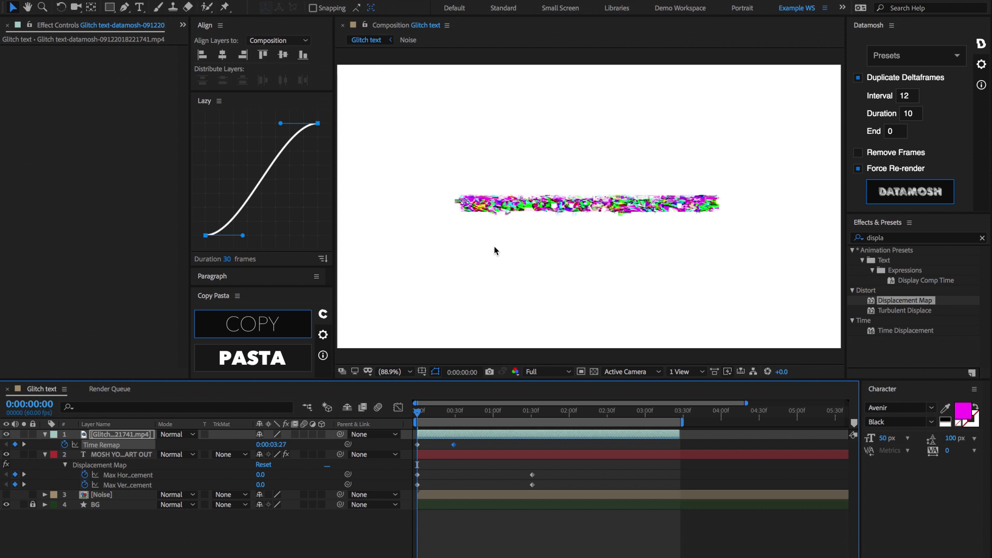
key(space)
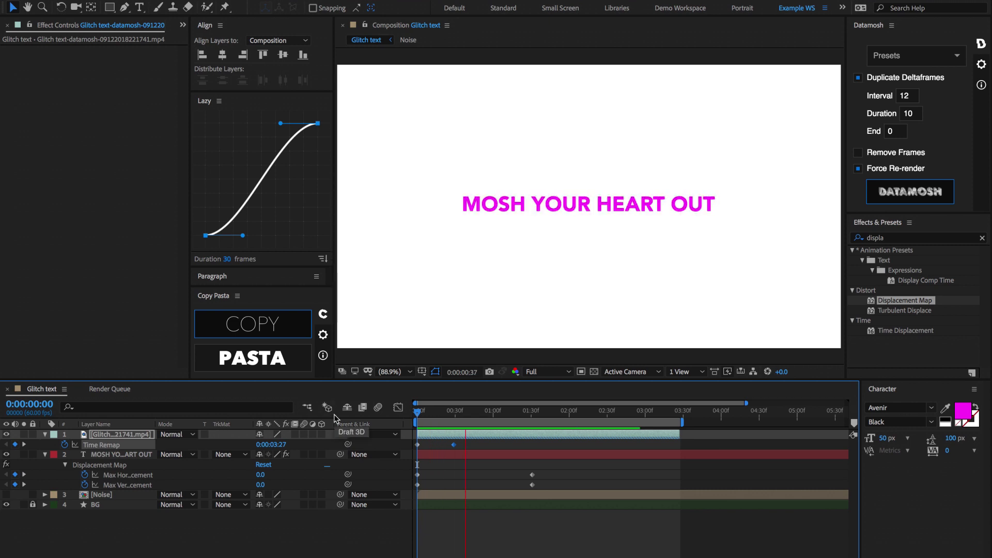
key(space)
click(417, 414)
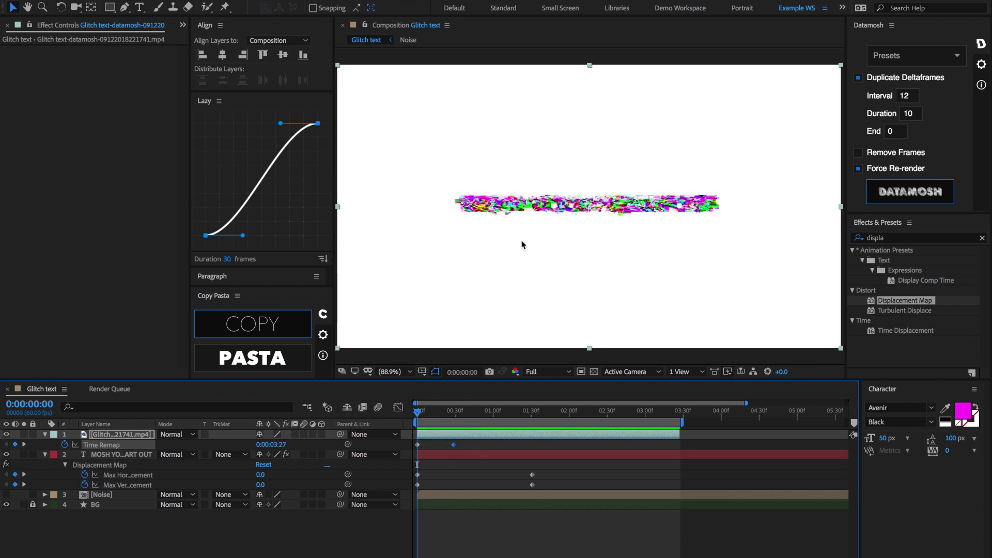
scroll(548, 206, up, 1)
scroll(548, 206, up, 1)
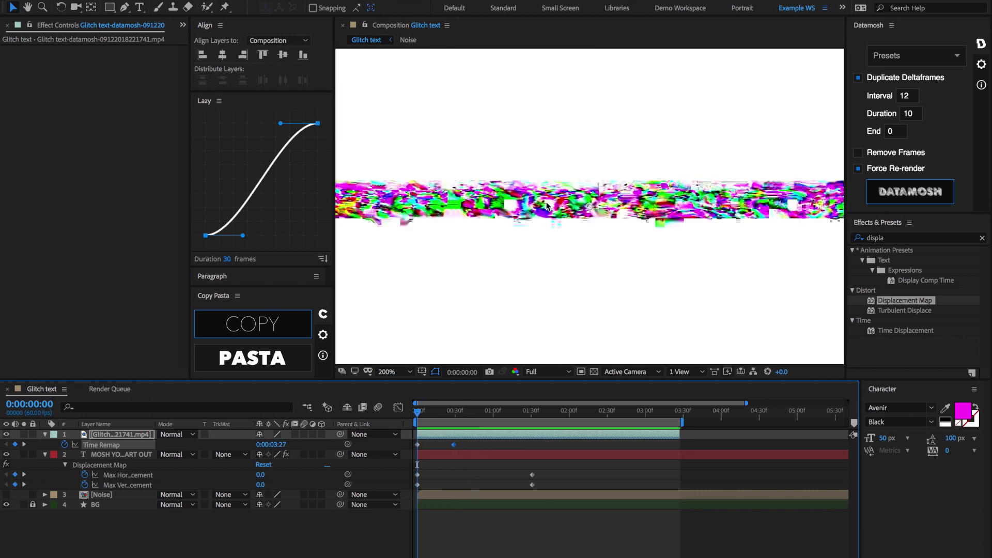
key(slash)
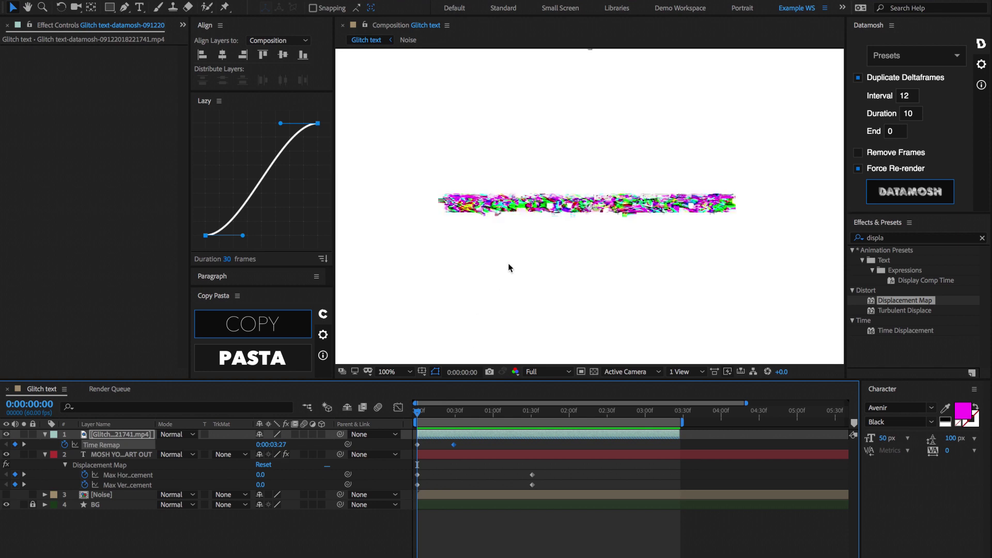
click(423, 413)
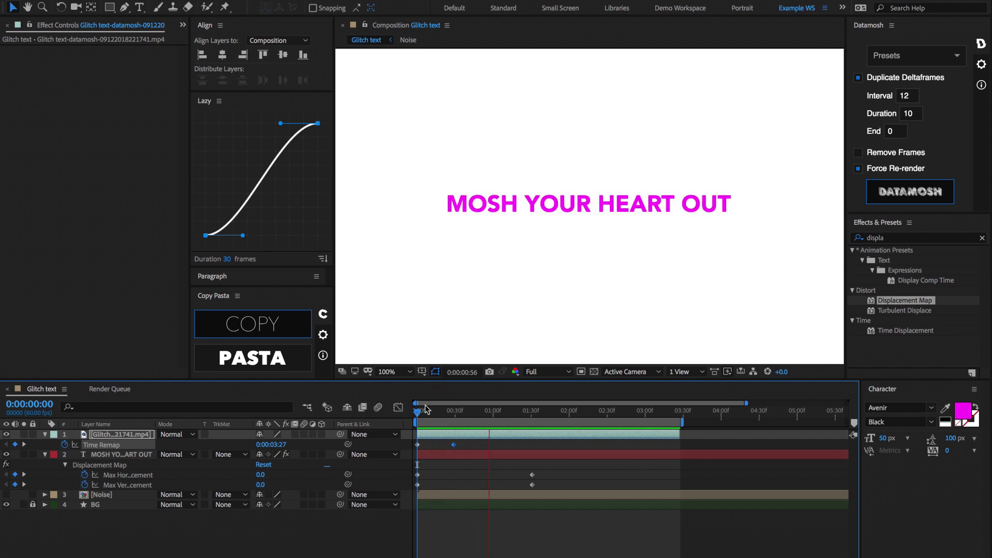
drag(424, 413, 366, 409)
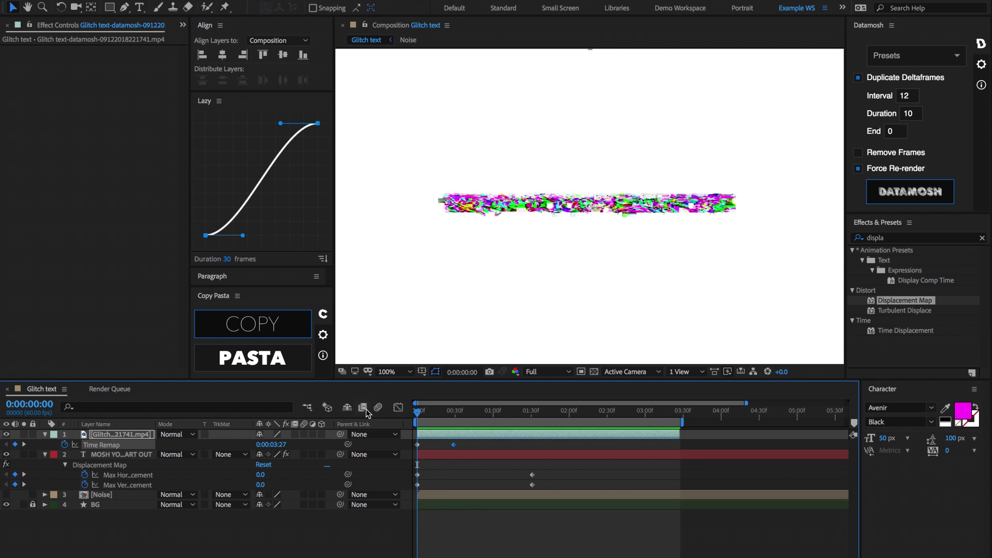
key(space)
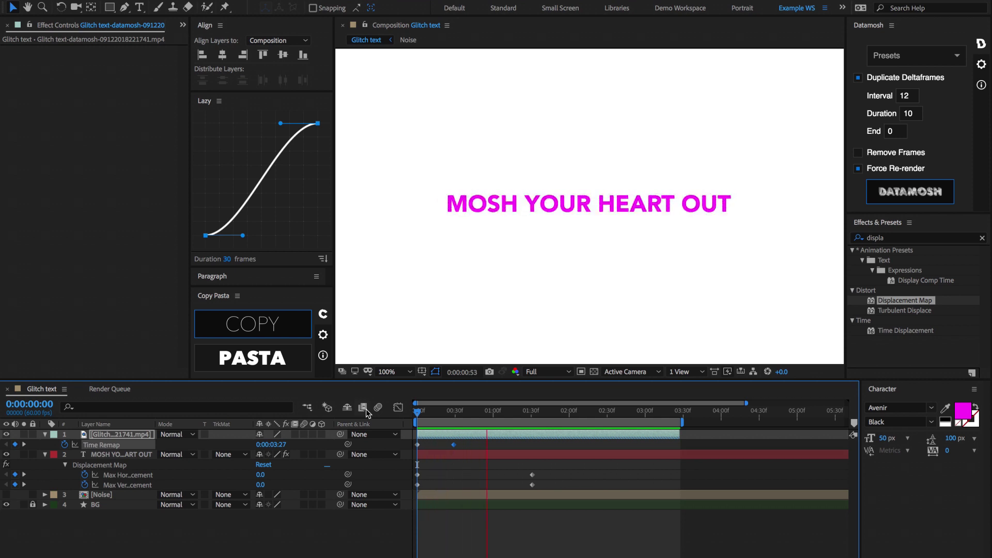
Step: Apply the Color Key effect from Effects & Presets to the datamosh clip
click(114, 61)
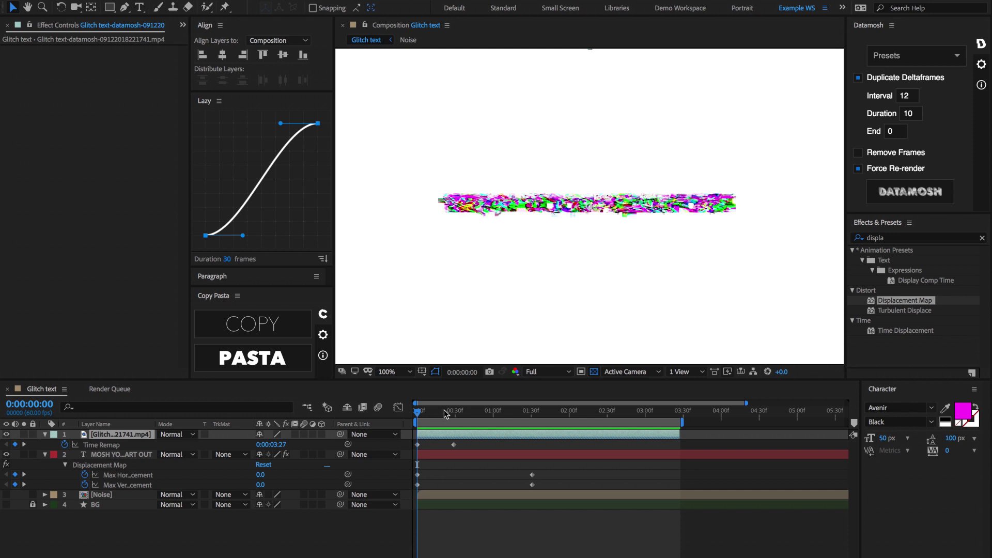
click(444, 415)
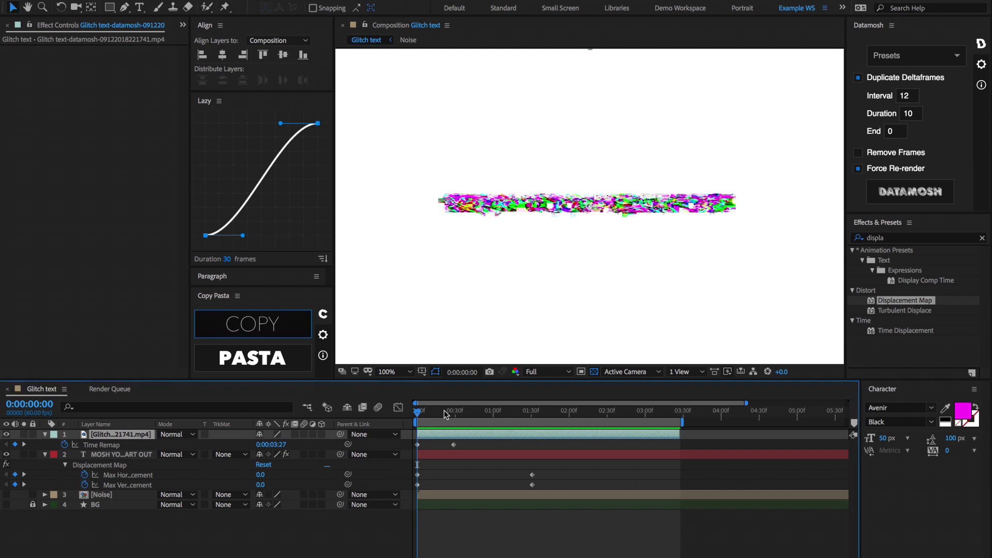
click(907, 239)
text(color)
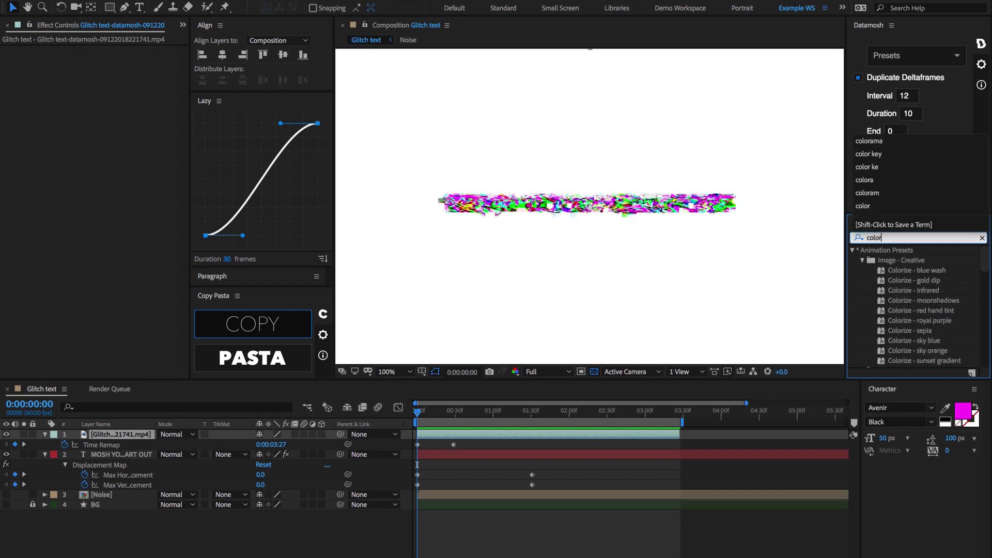
text( k)
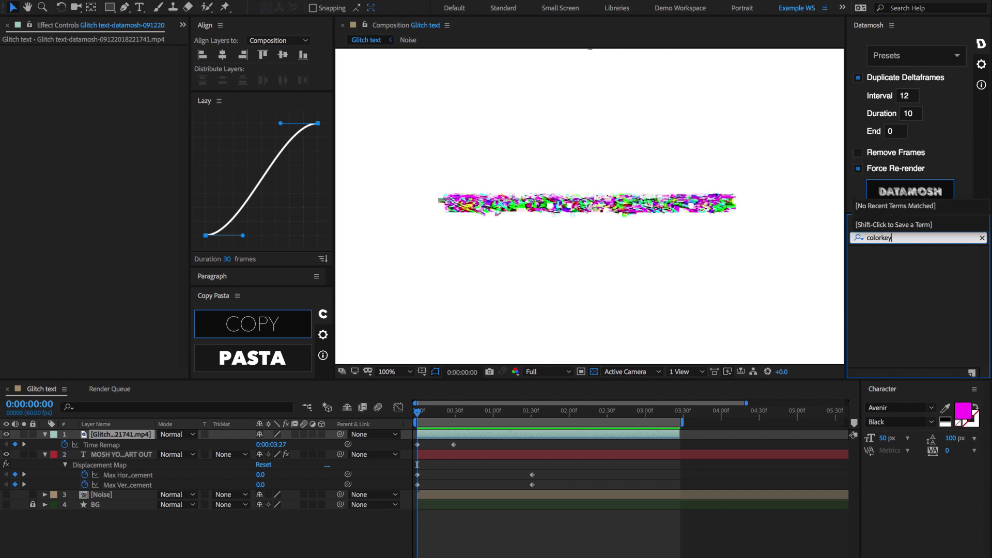
text(ey)
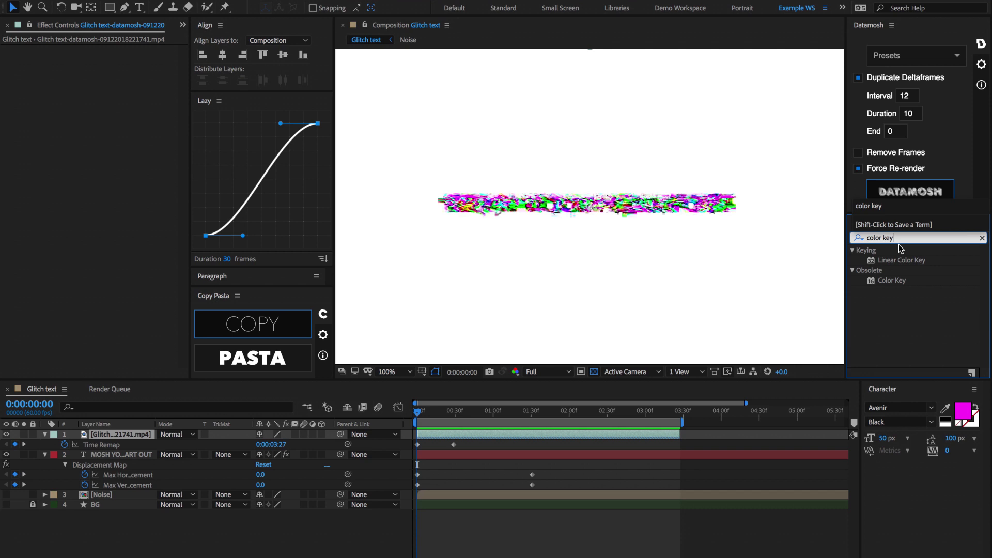
drag(892, 280, 671, 271)
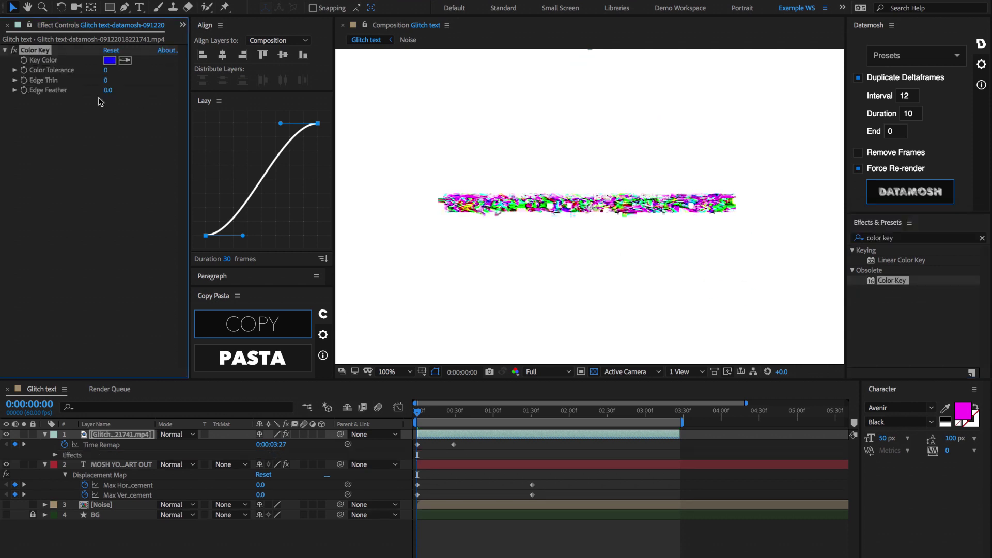
Step: Set the key colour to the white background and raise Color Tolerance to 49
click(124, 59)
click(495, 140)
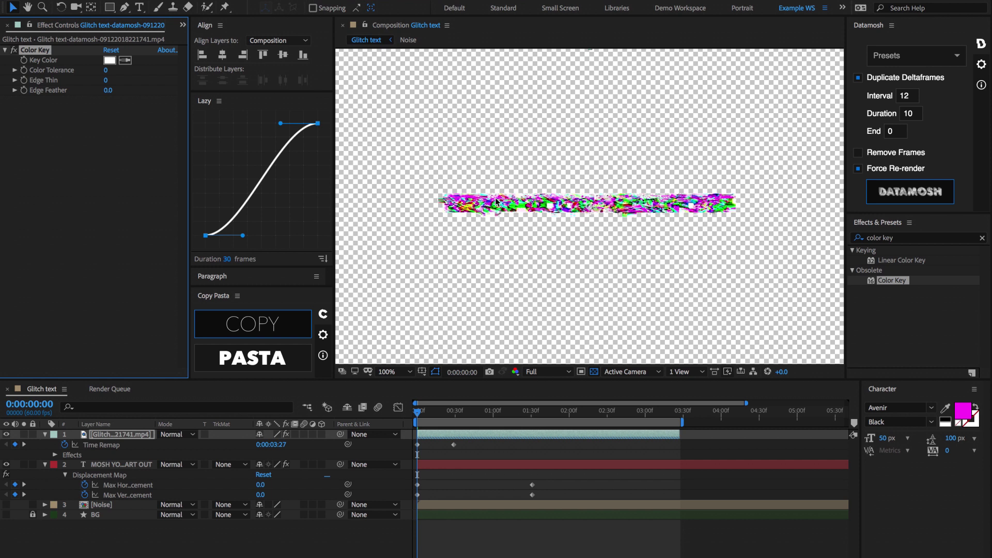
key(period)
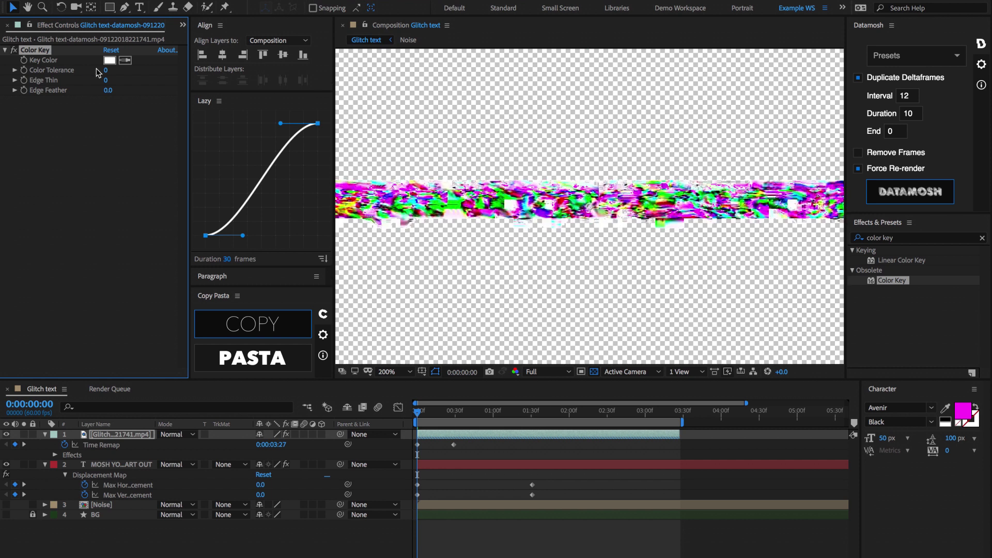
drag(106, 71, 141, 70)
key(comma)
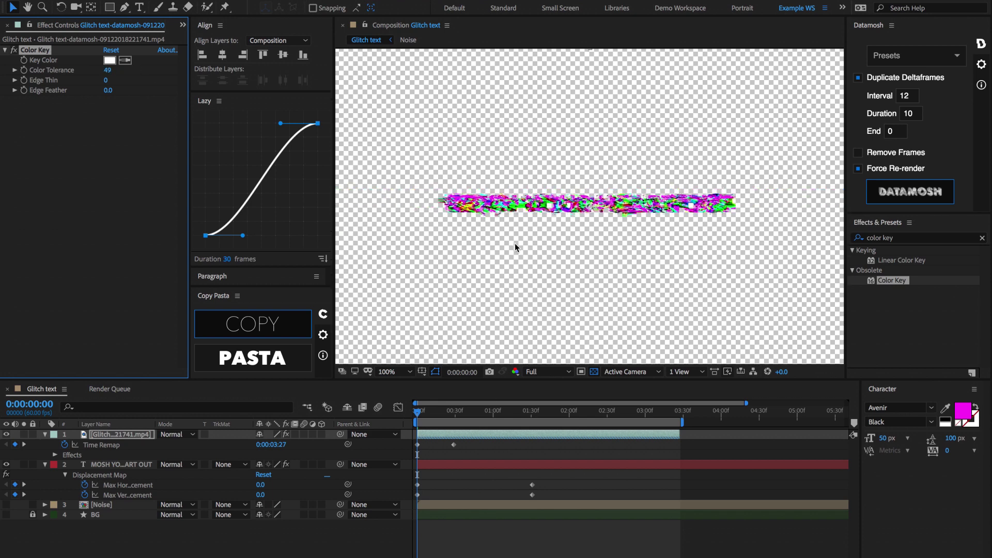
Step: Trim the datamosh clip to end at frame 28
click(455, 417)
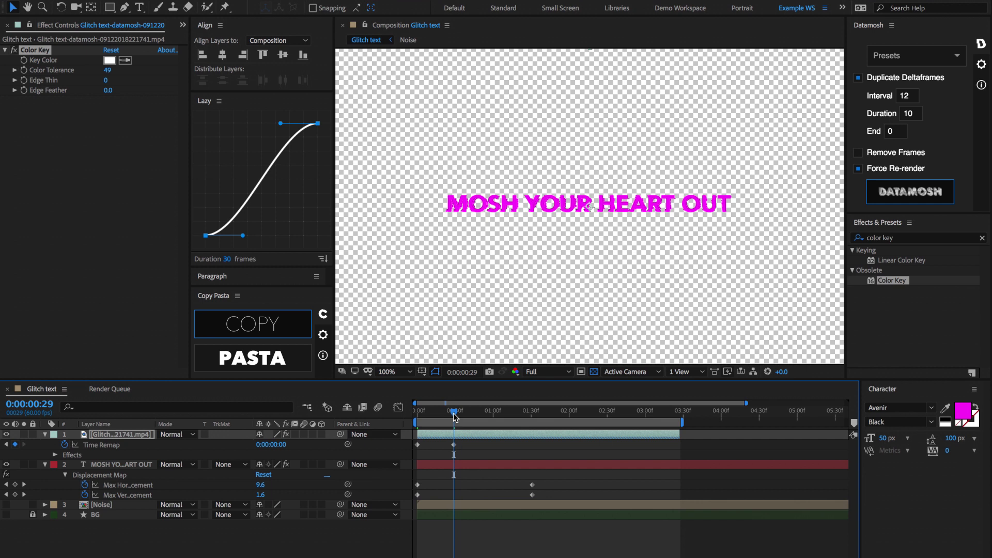
key(Page_Up)
key(alt+bracketright)
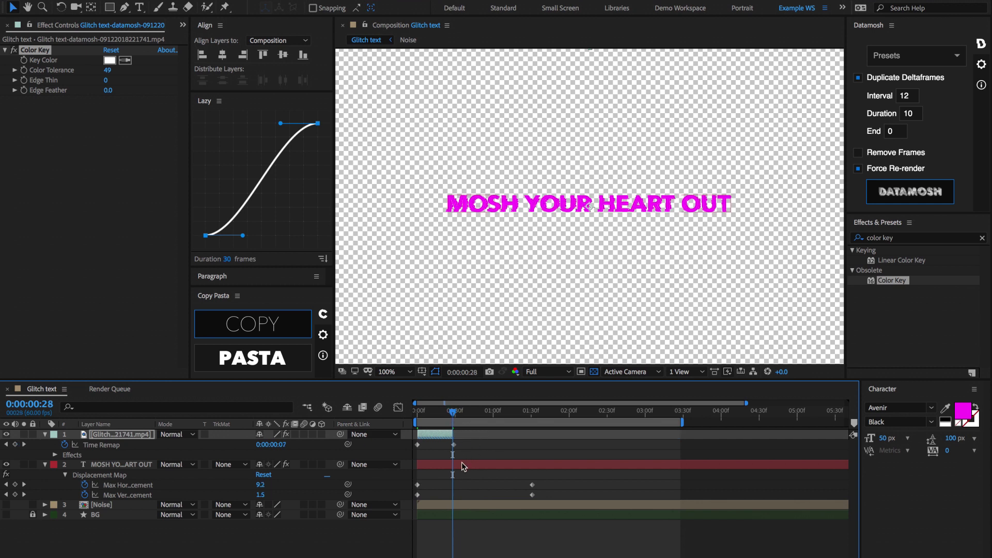
Step: Delete the Displacement Map effect from the MOSH YOUR HEART OUT text layer
click(463, 466)
drag(518, 476, 546, 502)
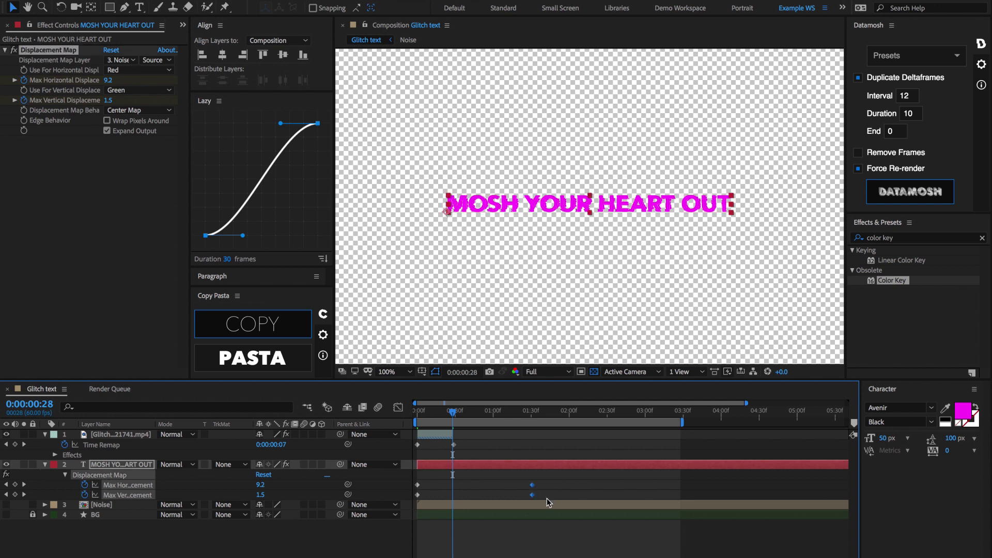
click(120, 466)
click(52, 49)
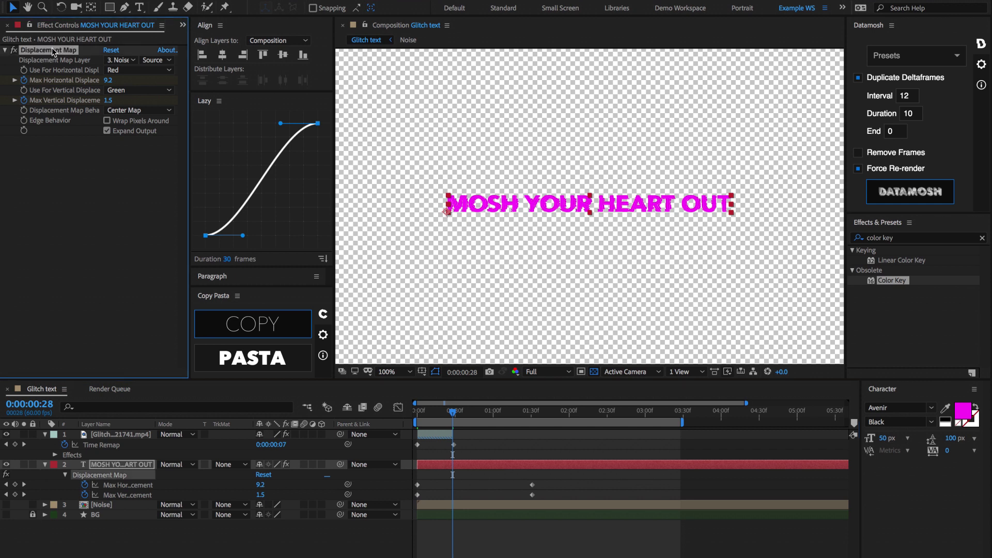
key(Delete)
Step: Trim the text layer to start at frame 28, then preview the title's entrance
click(465, 463)
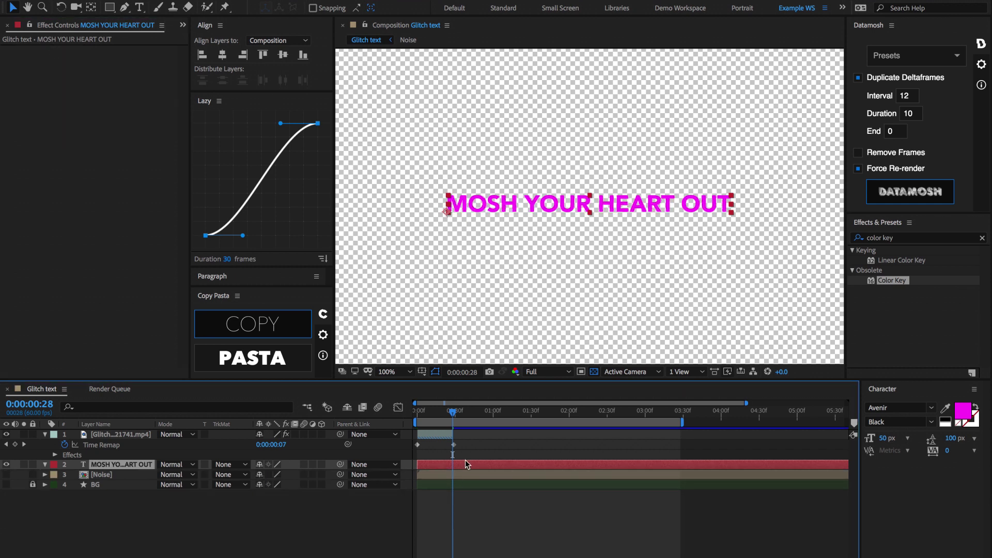
key(alt+bracketleft)
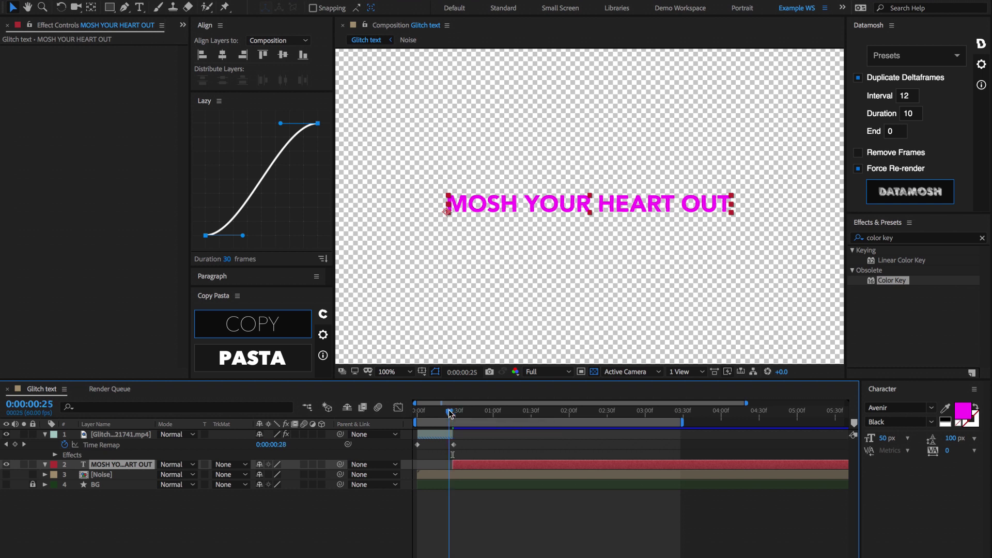
drag(450, 411, 408, 408)
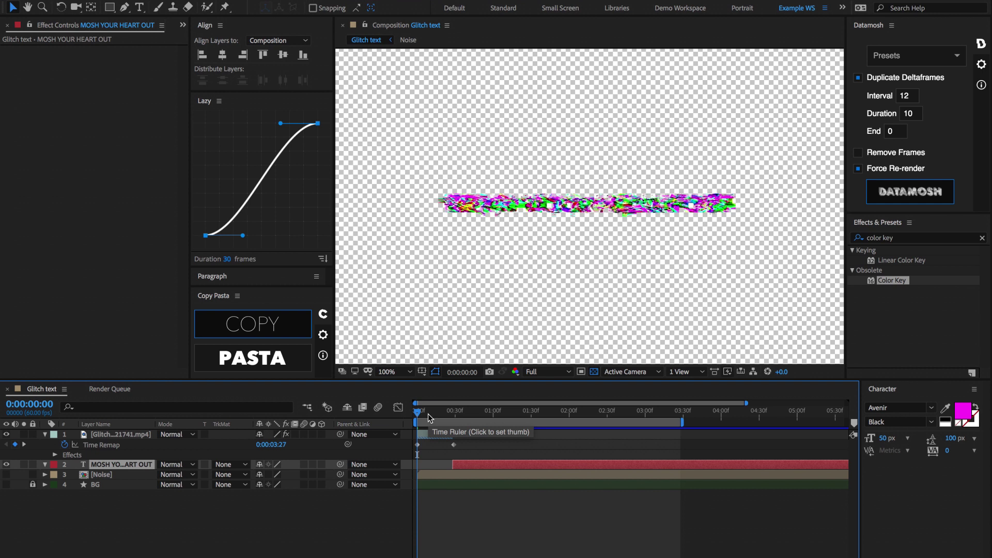
drag(428, 415, 457, 423)
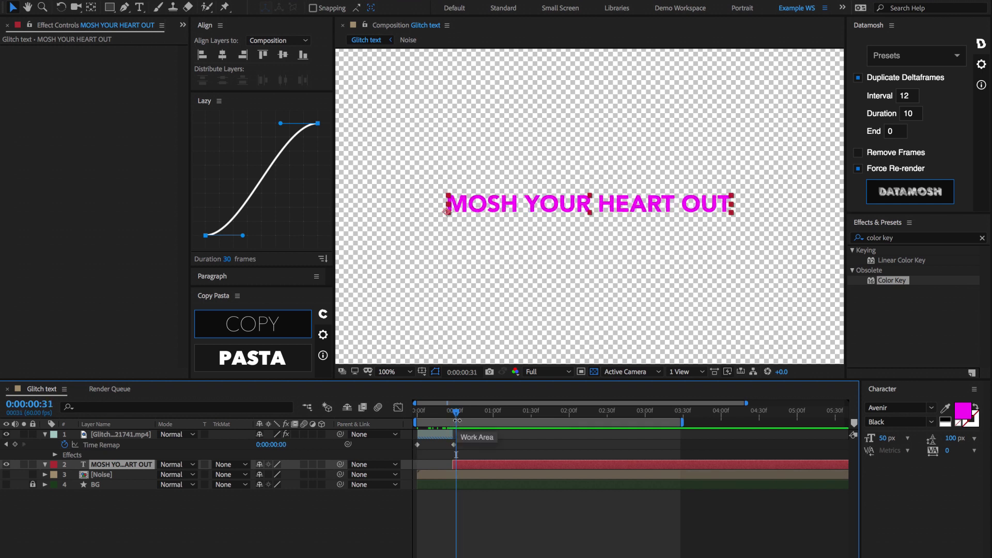
key(space)
click(113, 61)
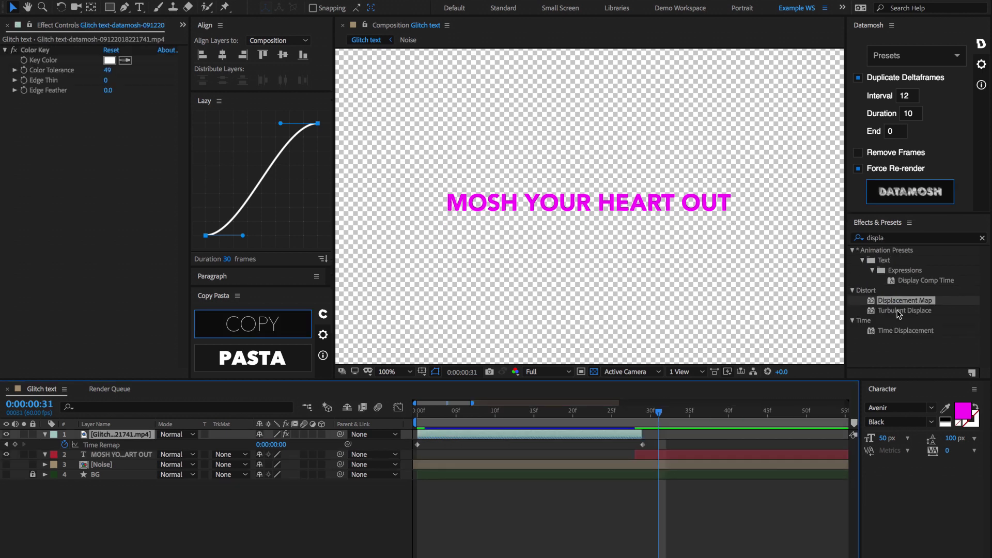
Step: Add Displacement Map sourced from layer 3. Noise, with stopwatches on both Max Displacement values
mouse_move(905, 302)
mouse_down()
mouse_move(150, 168)
mouse_move(129, 190)
mouse_up()
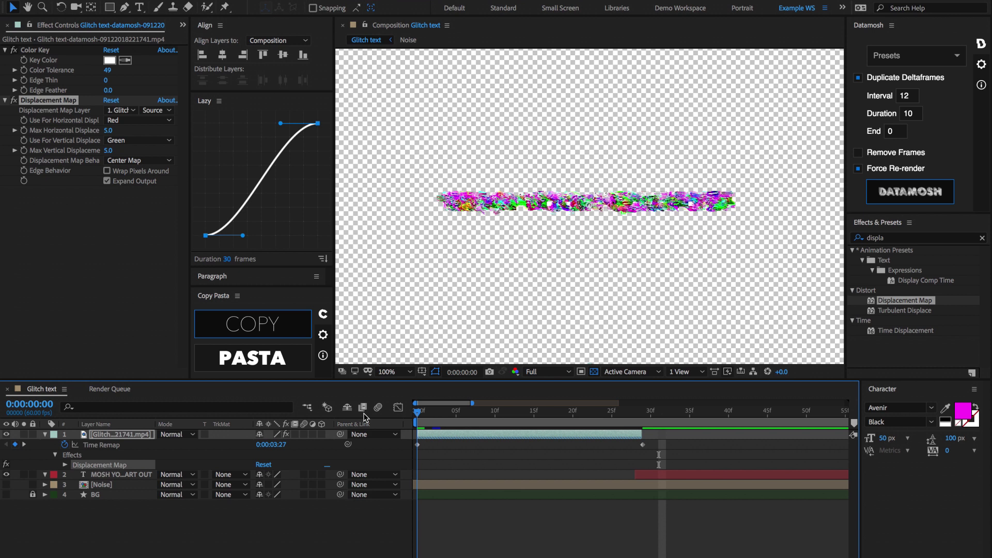
click(130, 113)
click(141, 161)
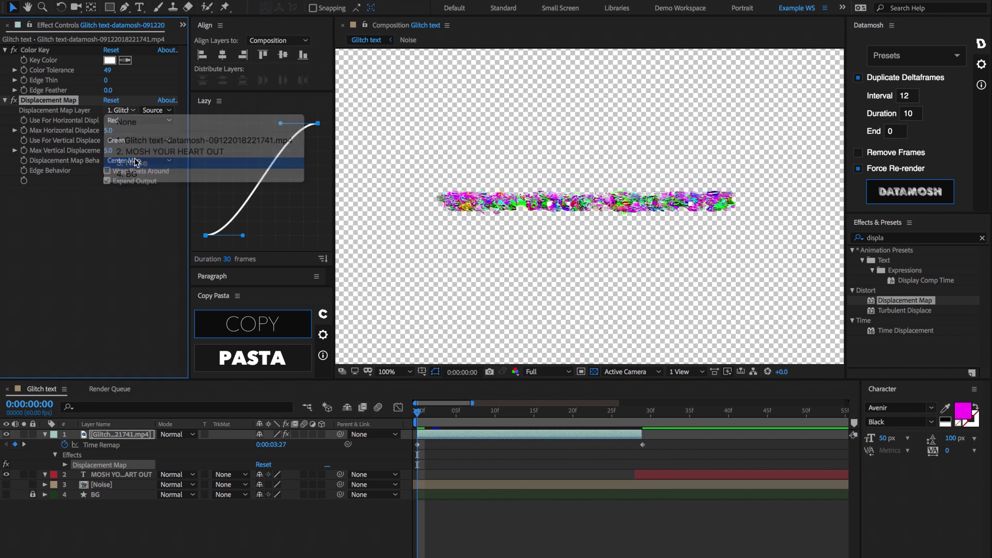
click(24, 130)
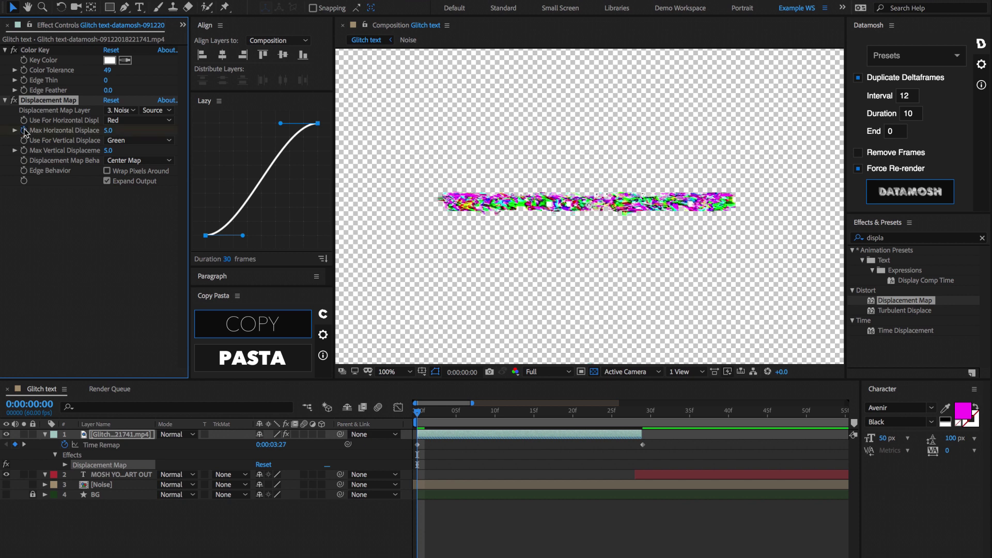
click(24, 150)
key(u)
key(u)
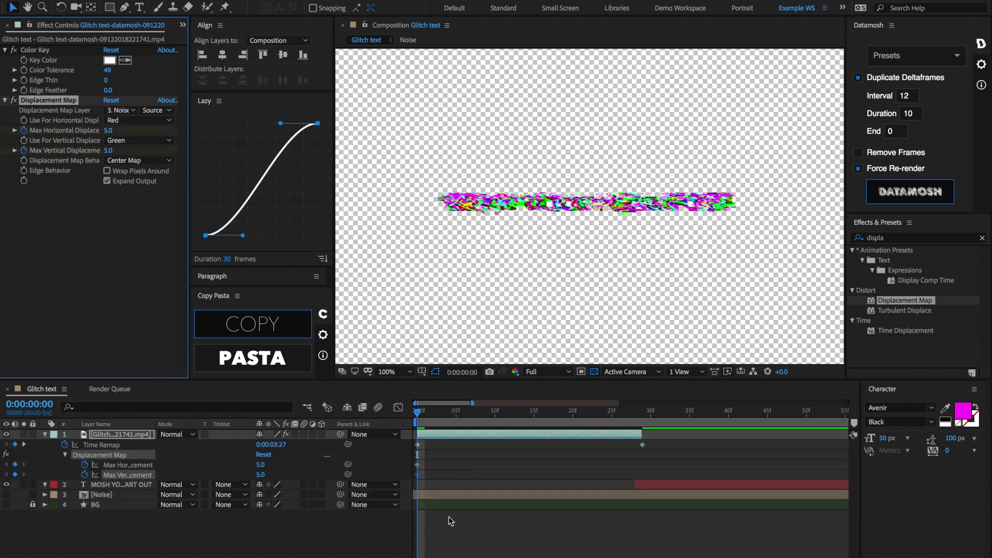
Step: Keyframe both Max Displacement values to 0 at frame 29
click(414, 469)
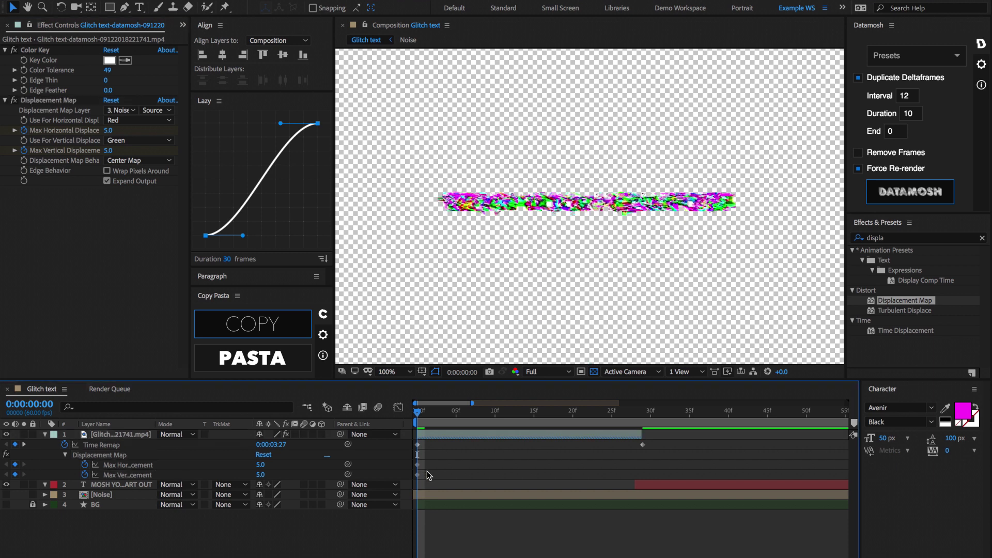
click(644, 413)
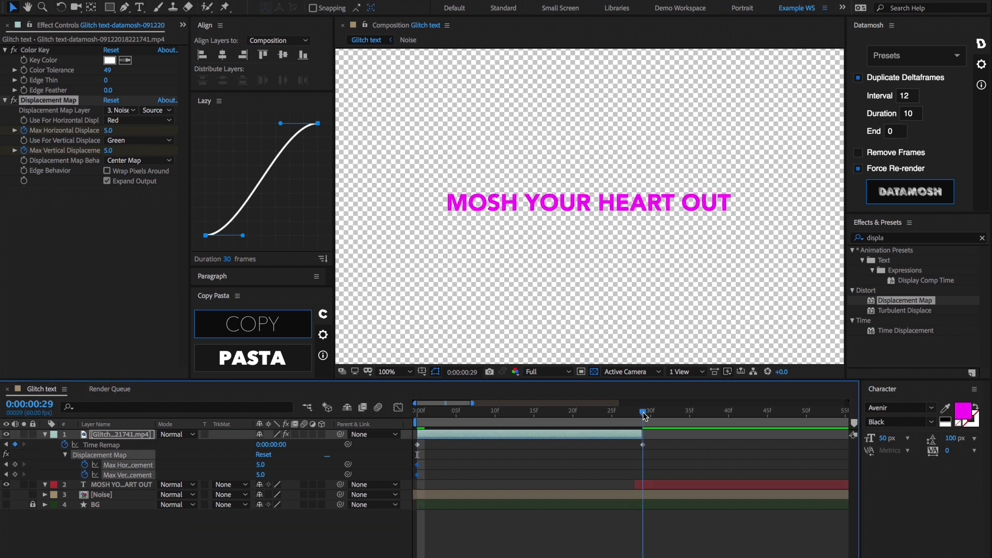
click(264, 466)
text(0)
key(Tab)
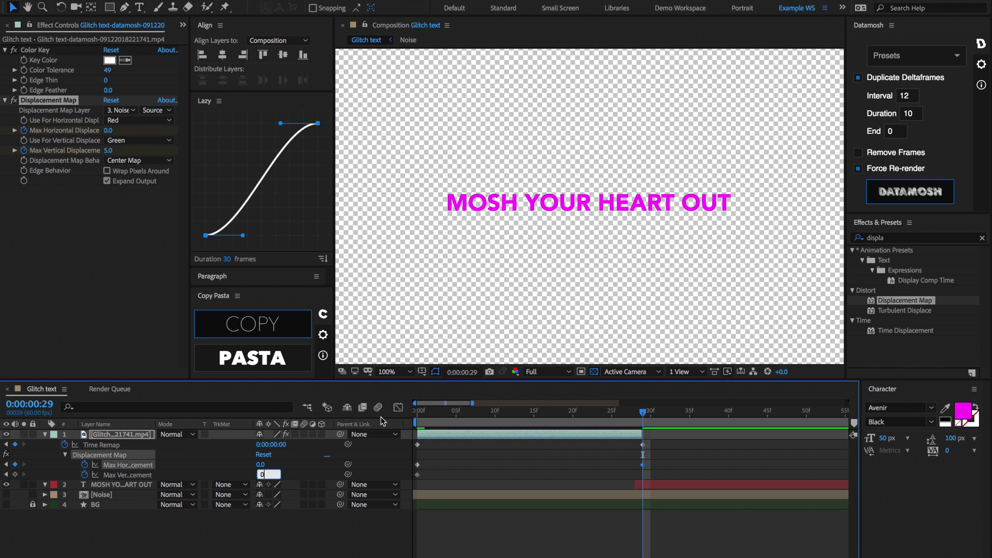
key(Return)
Step: At frame 0, set Max Horizontal to 128 and Max Vertical to 64, then scrub to check
click(413, 413)
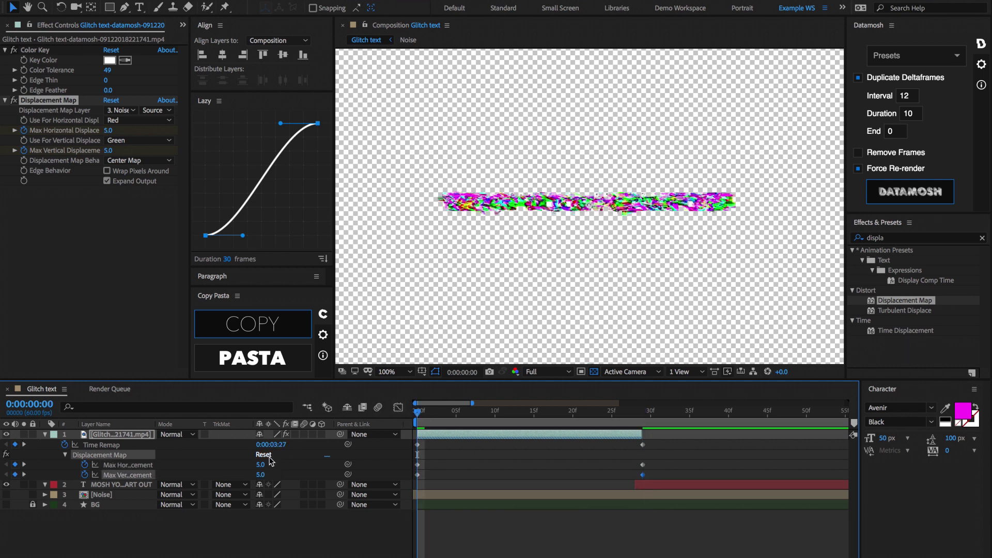
drag(261, 465, 357, 464)
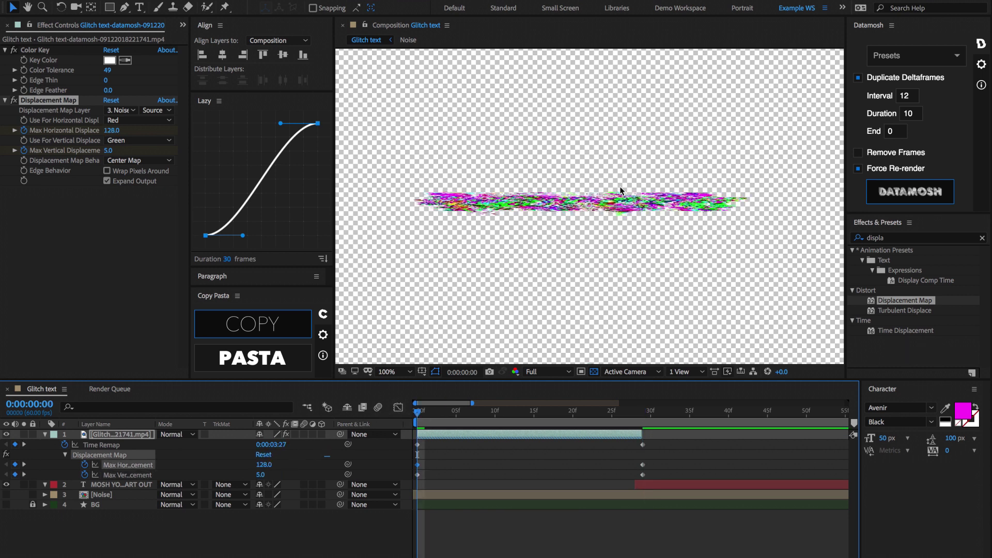
scroll(505, 203, up, 2)
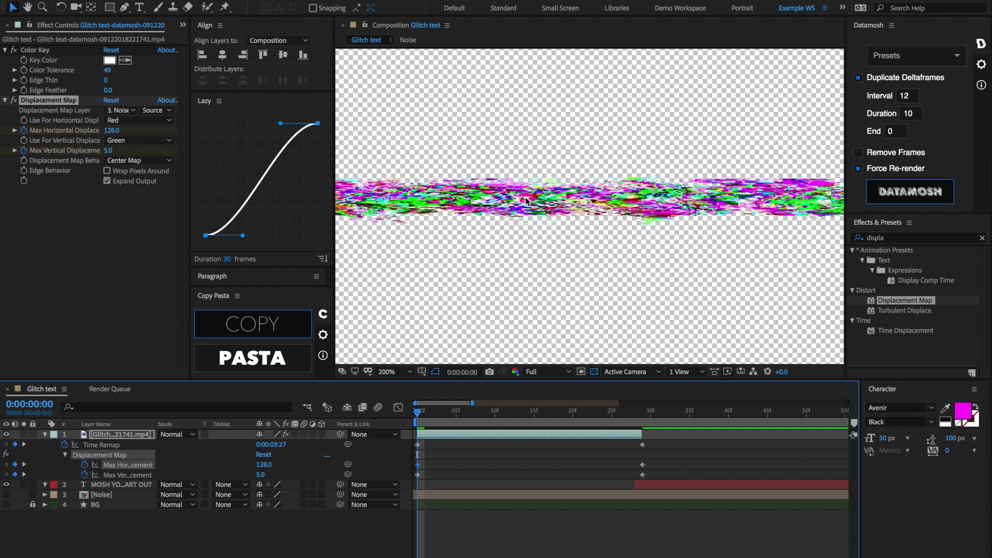
drag(260, 474, 741, 433)
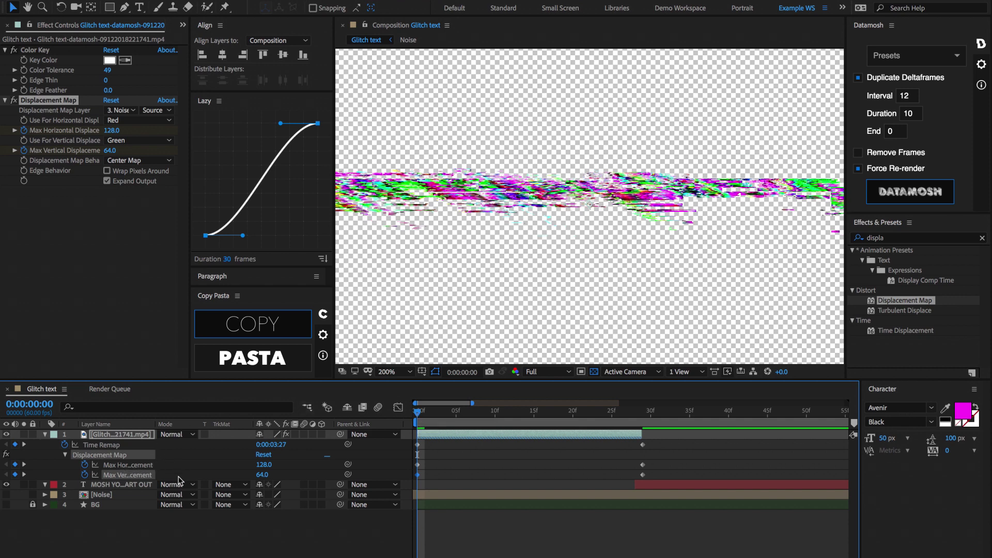
drag(418, 412, 651, 411)
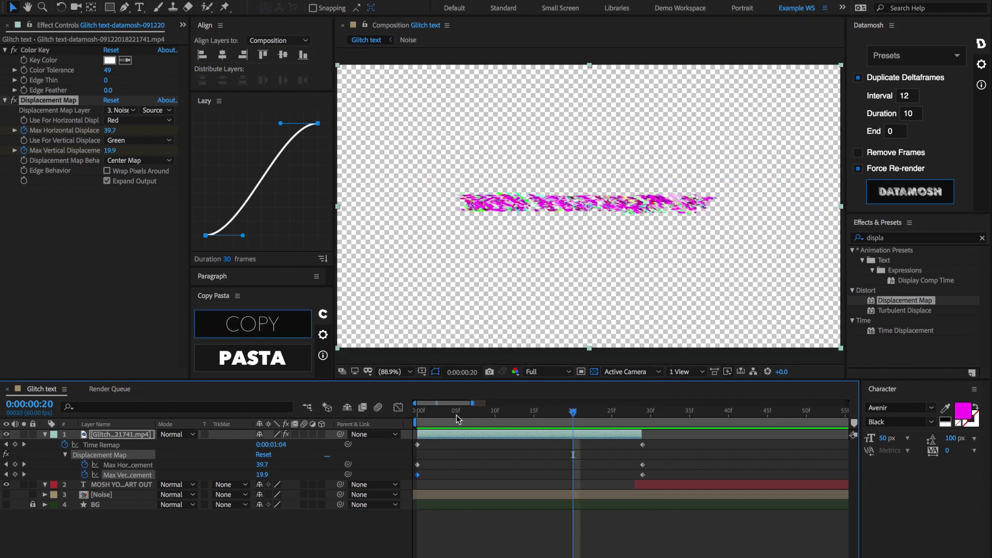
click(419, 412)
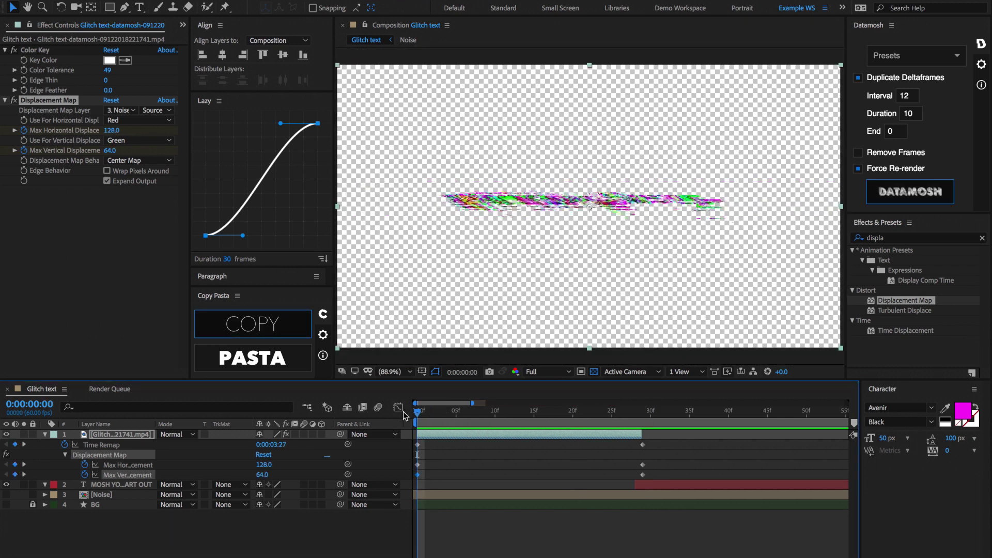
key(space)
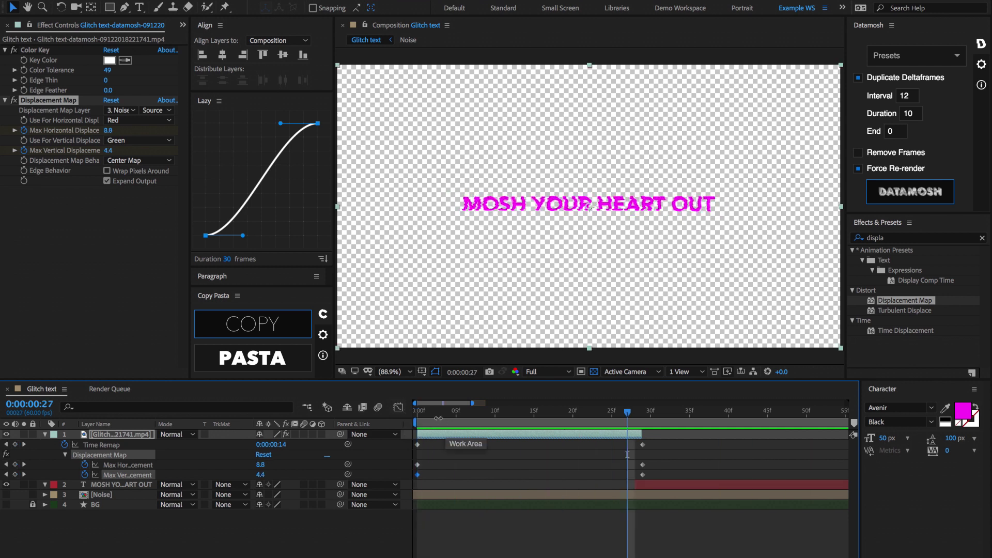
click(425, 412)
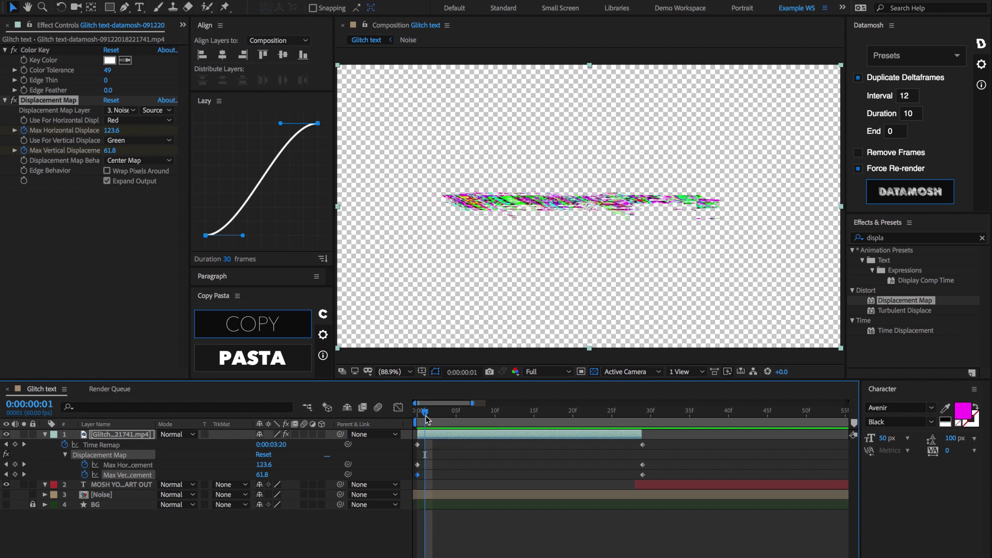
mouse_move(425, 419)
mouse_down()
mouse_move(507, 420)
mouse_move(418, 415)
mouse_up()
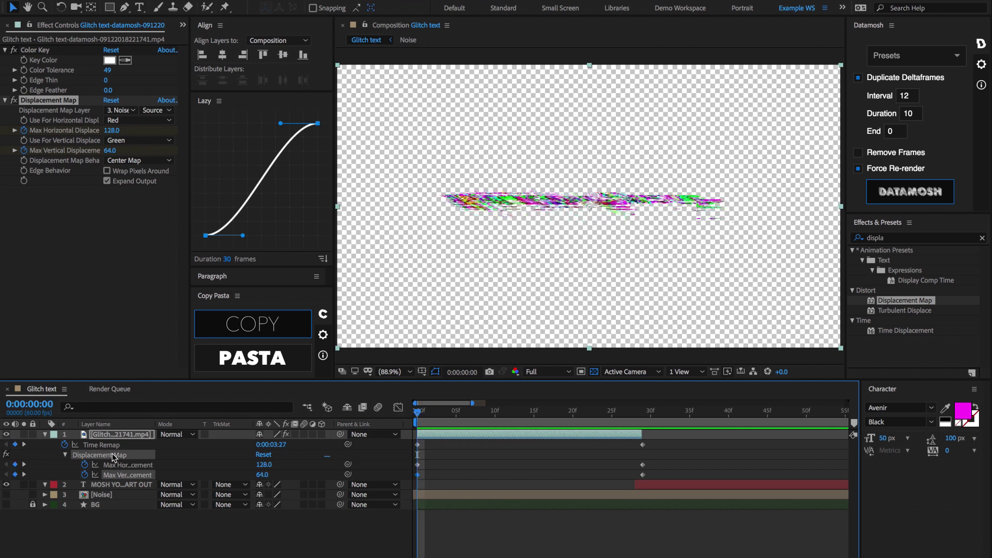
key(space)
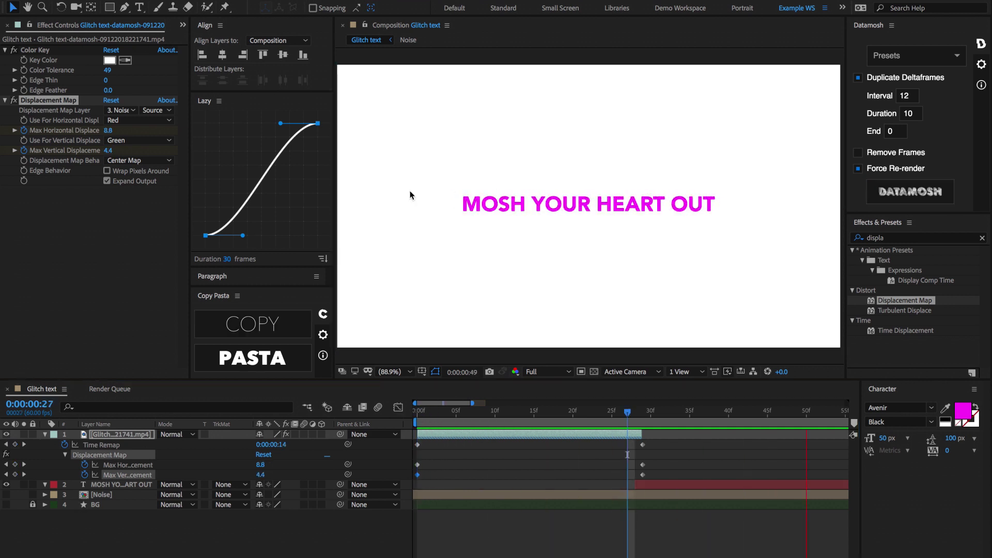